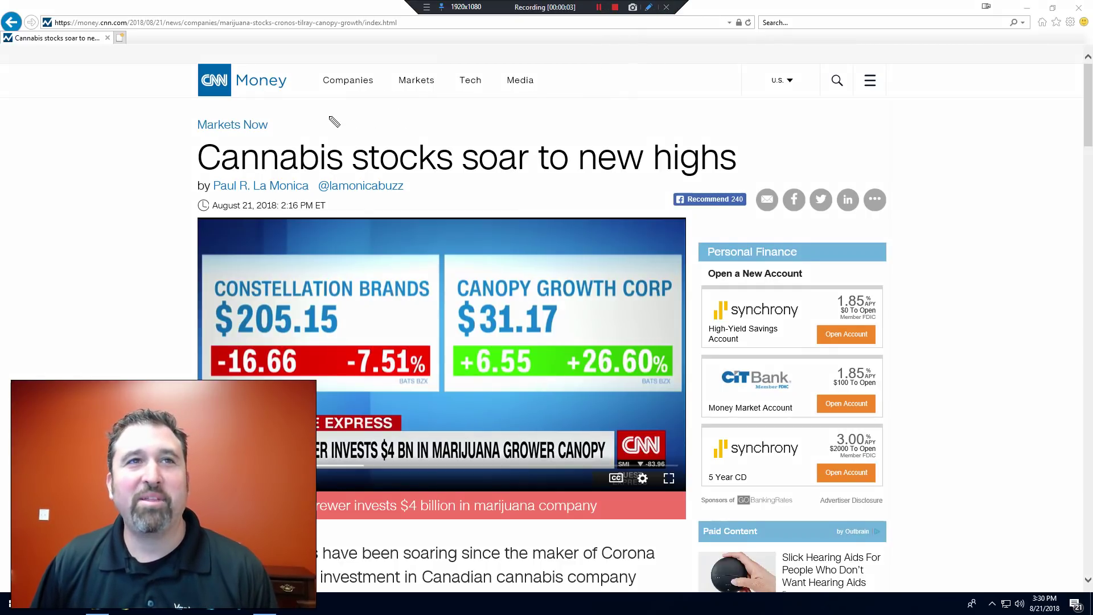
Annotate the 'Cannabis stocks soar to new highs' headline, clear the marks, and scroll the article.
mouse_move(321, 115)
mouse_down()
mouse_move(170, 122)
mouse_move(335, 198)
mouse_move(697, 197)
mouse_move(777, 123)
mouse_move(281, 99)
mouse_up()
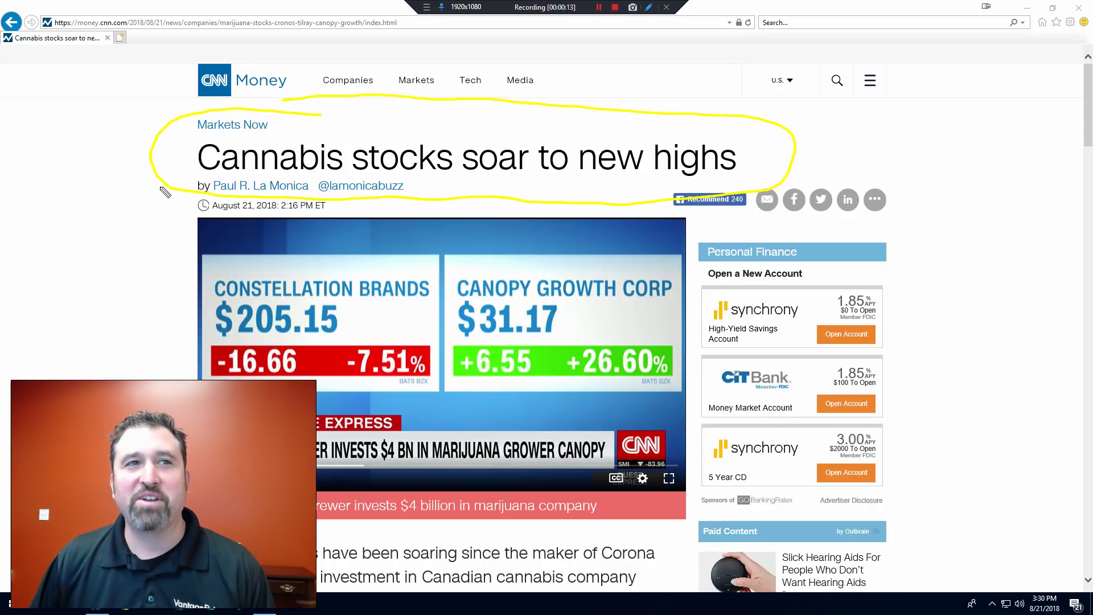
drag(160, 189, 26, 283)
mouse_move(91, 201)
mouse_down()
mouse_move(160, 185)
mouse_move(164, 239)
mouse_up()
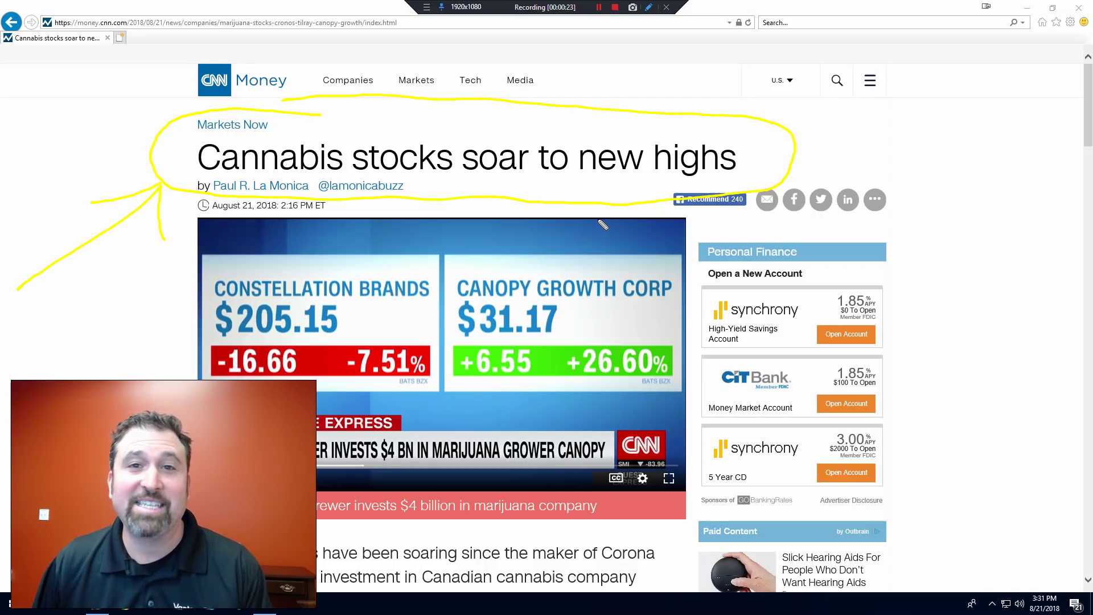
key(Escape)
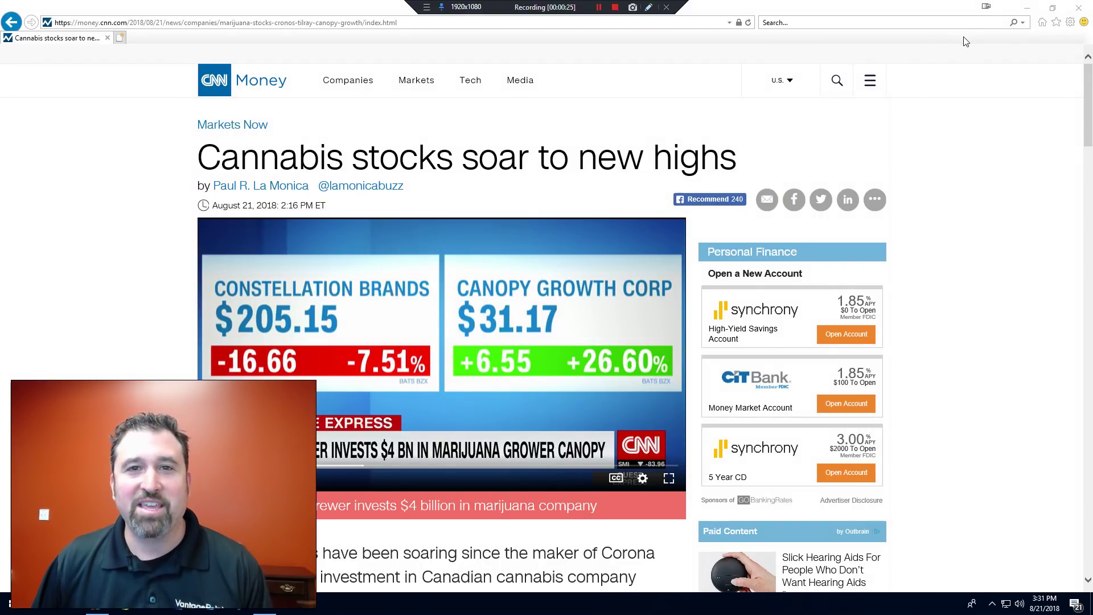
scroll(676, 289, down, 5)
scroll(655, 302, down, 2)
scroll(604, 327, down, 3)
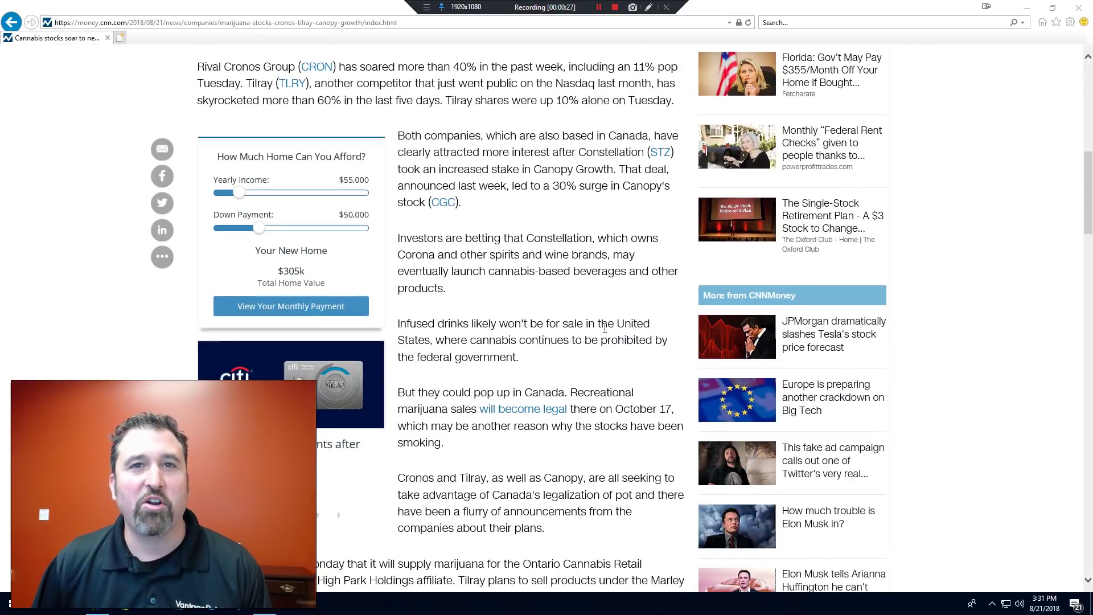
scroll(605, 328, up, 10)
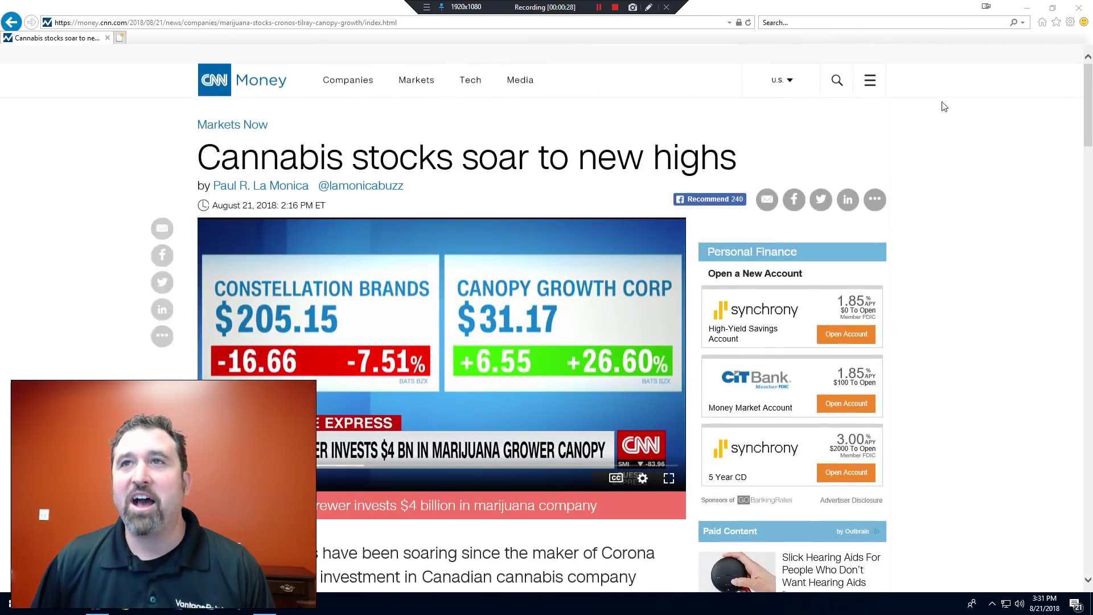
In VantagePoint, open the Cronos Group (CRON) properties and show its intermarkets table.
click(987, 6)
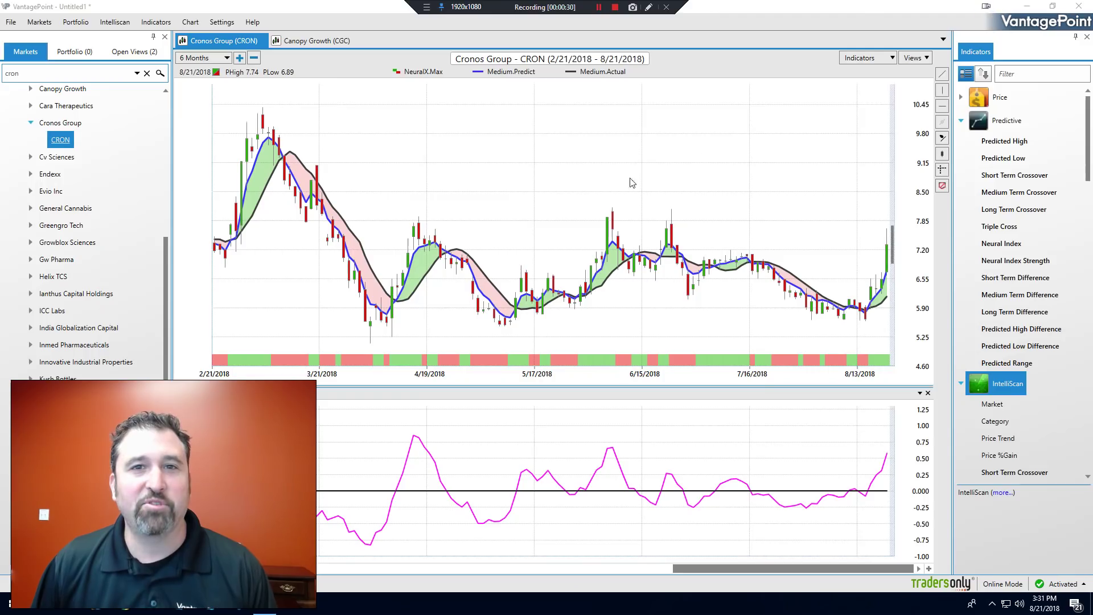
right_click(56, 145)
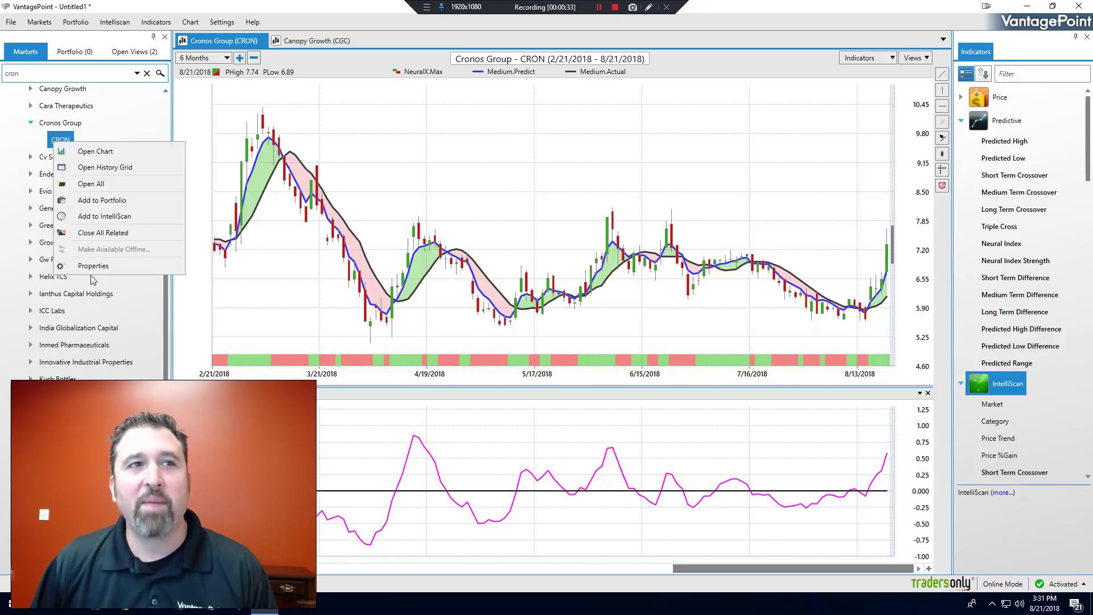
click(91, 274)
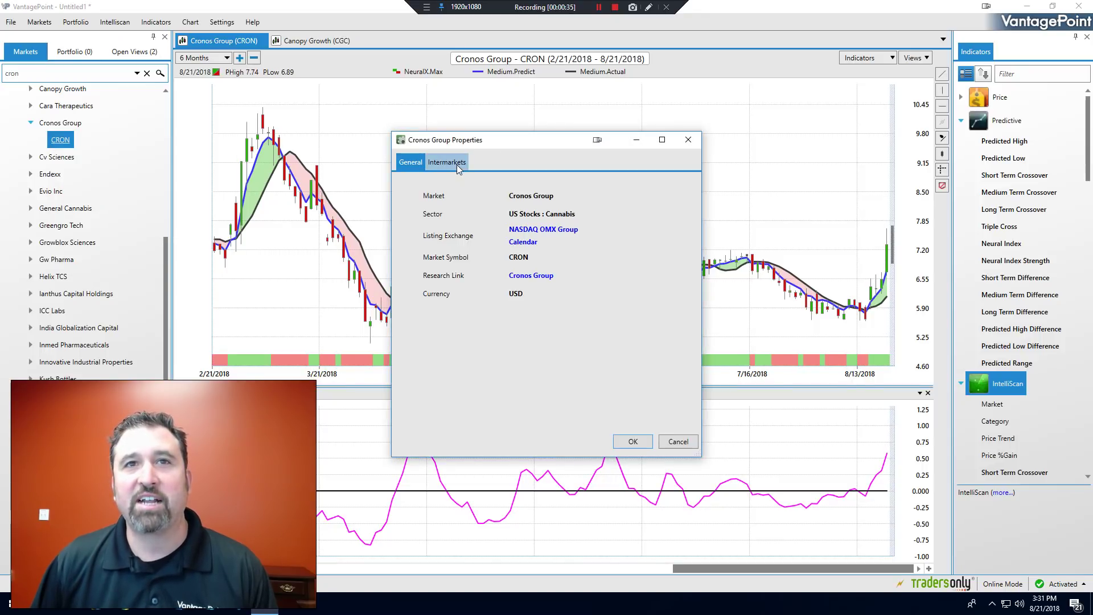
click(453, 164)
Move and enlarge the Cronos Group Properties window to show more intermarket rows.
drag(496, 145, 349, 97)
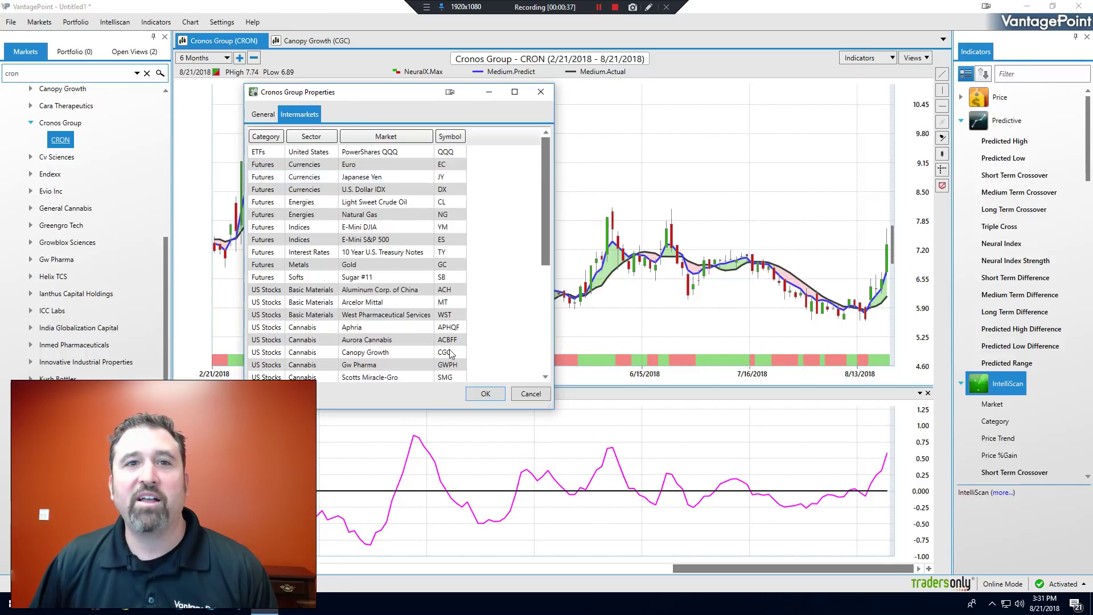
drag(552, 407, 569, 407)
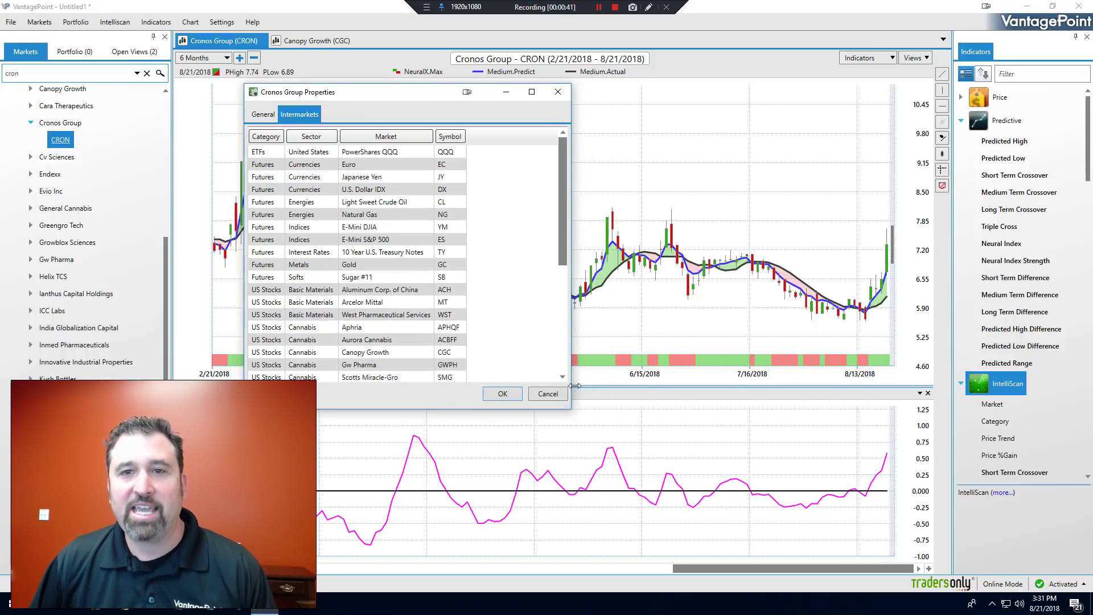
drag(567, 408, 586, 566)
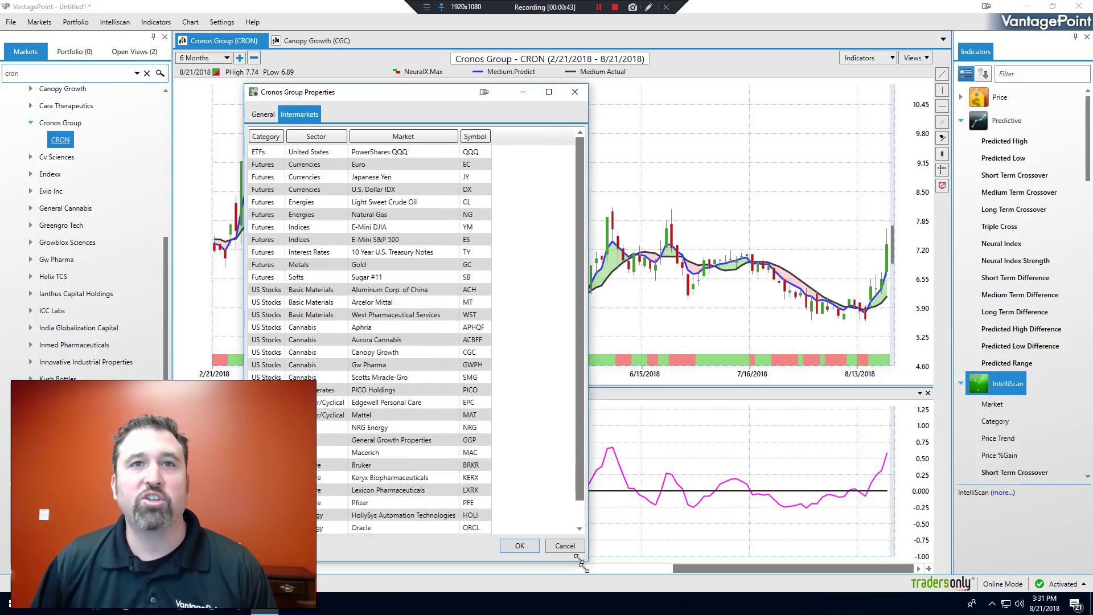
drag(438, 99, 580, 66)
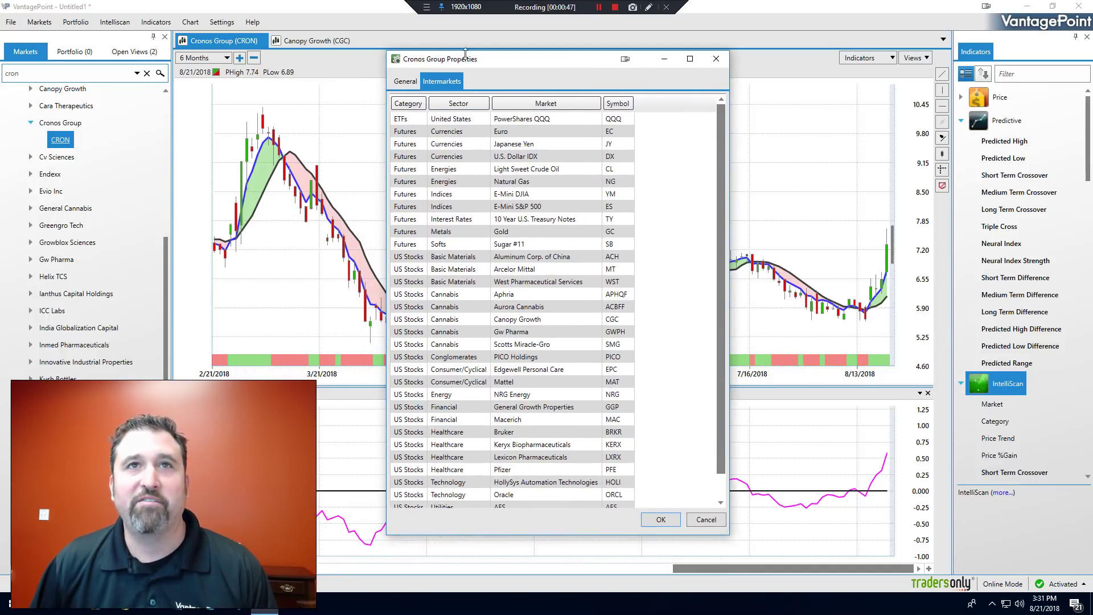
Mark the Aphria, Aurora Cannabis and Scotts Miracle-Gro rows, clear the marks, and close Properties.
click(648, 7)
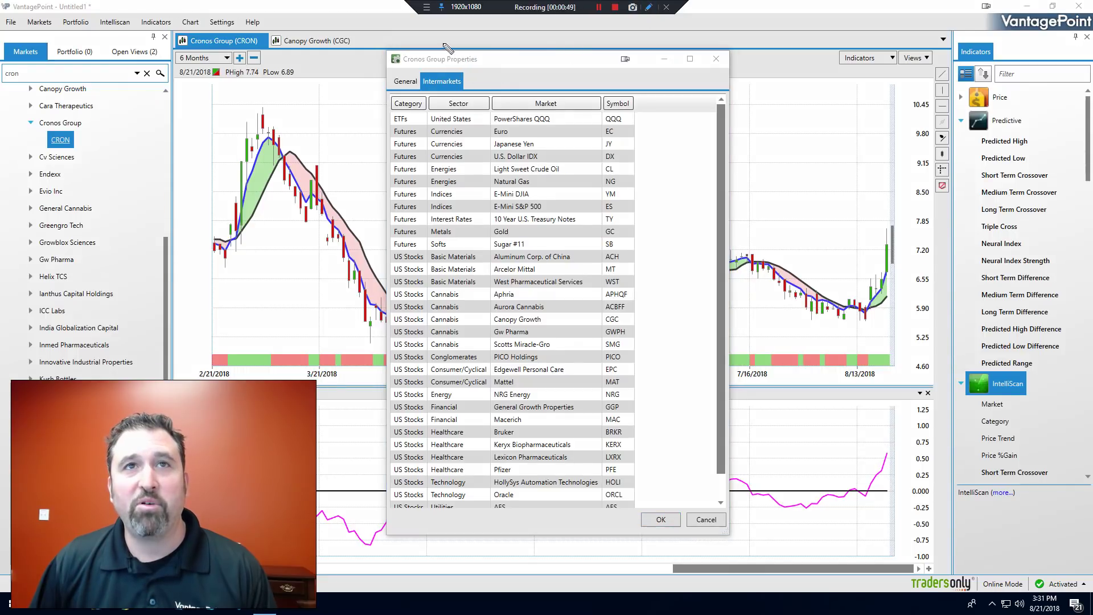
drag(444, 41, 455, 43)
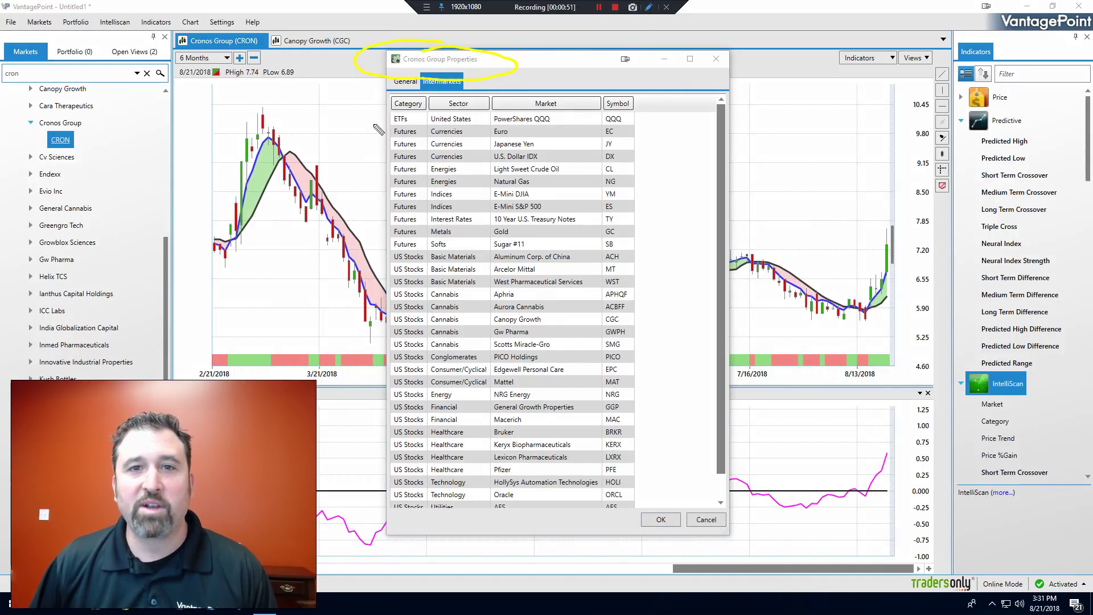
mouse_move(333, 90)
mouse_down()
mouse_move(598, 532)
mouse_move(620, 68)
mouse_up()
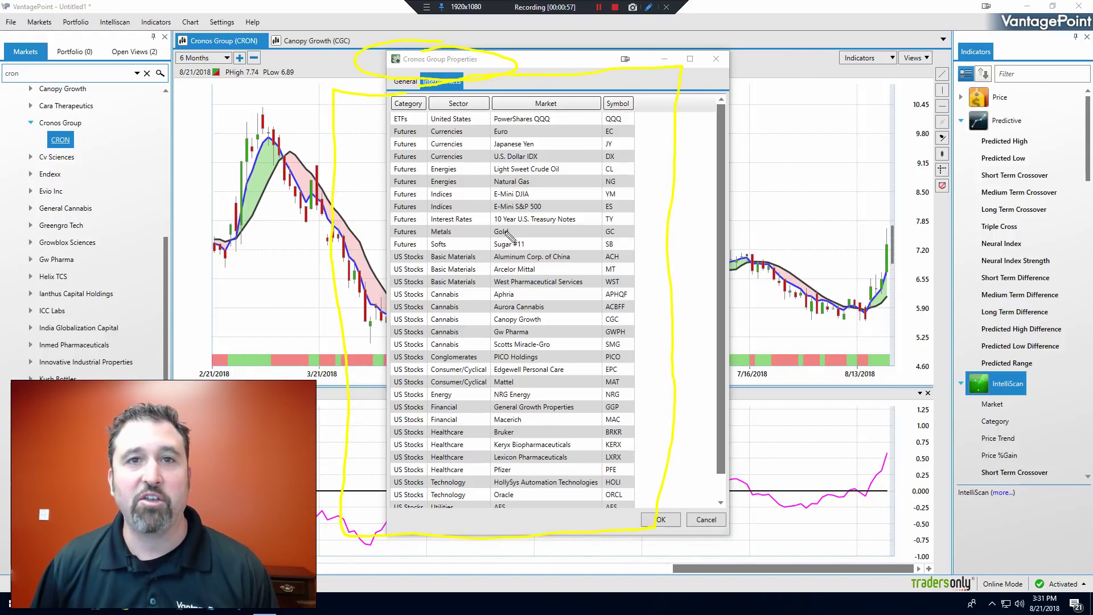
drag(537, 295, 558, 289)
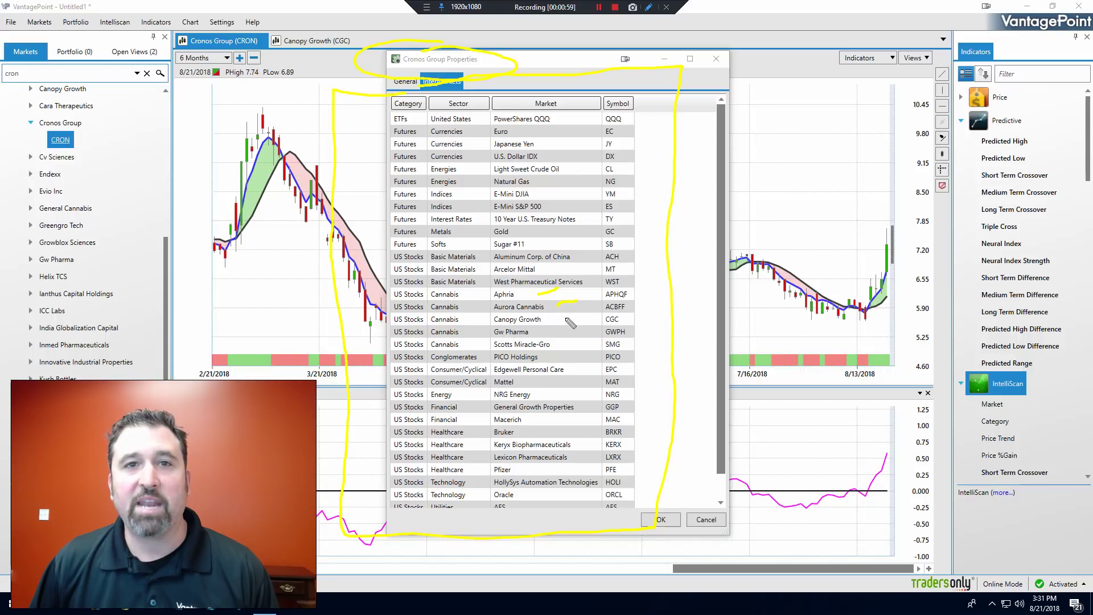
drag(571, 349, 586, 342)
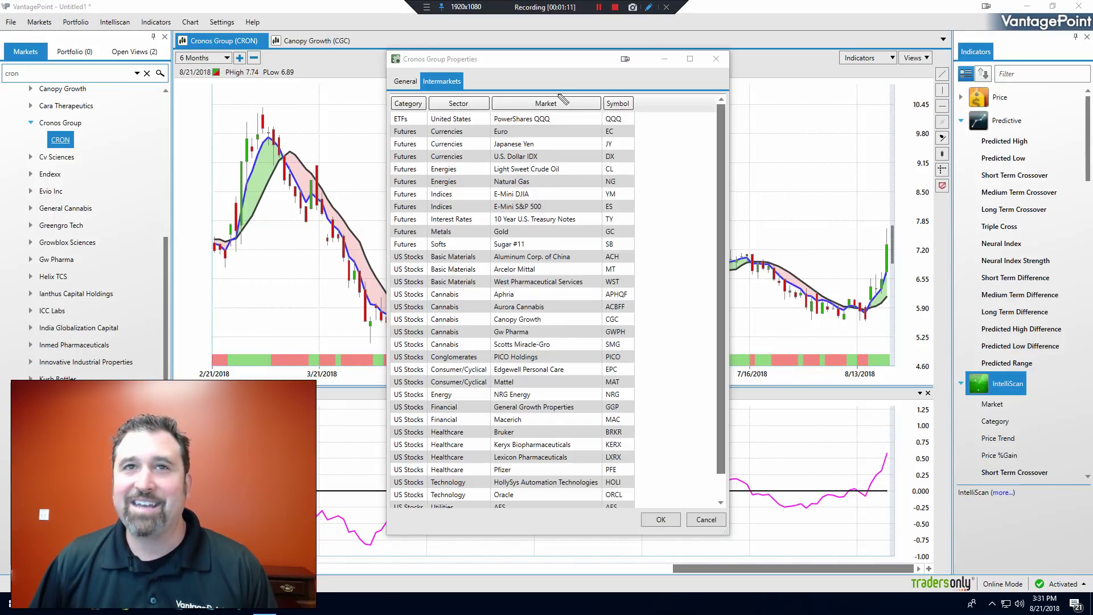
drag(438, 84, 488, 521)
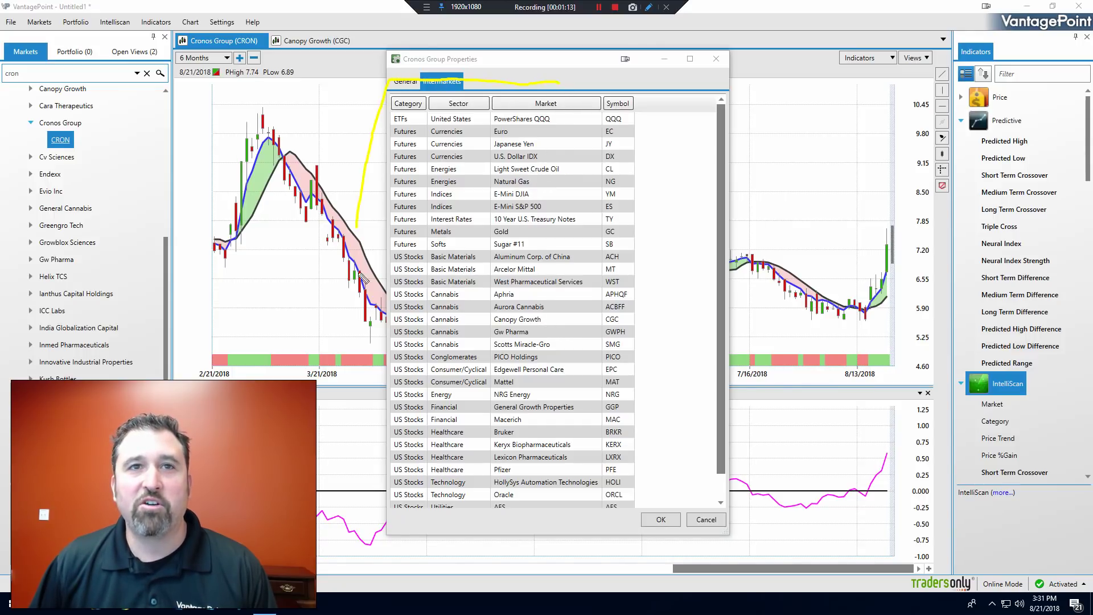
mouse_move(655, 494)
mouse_down()
mouse_move(667, 137)
mouse_move(576, 79)
mouse_up()
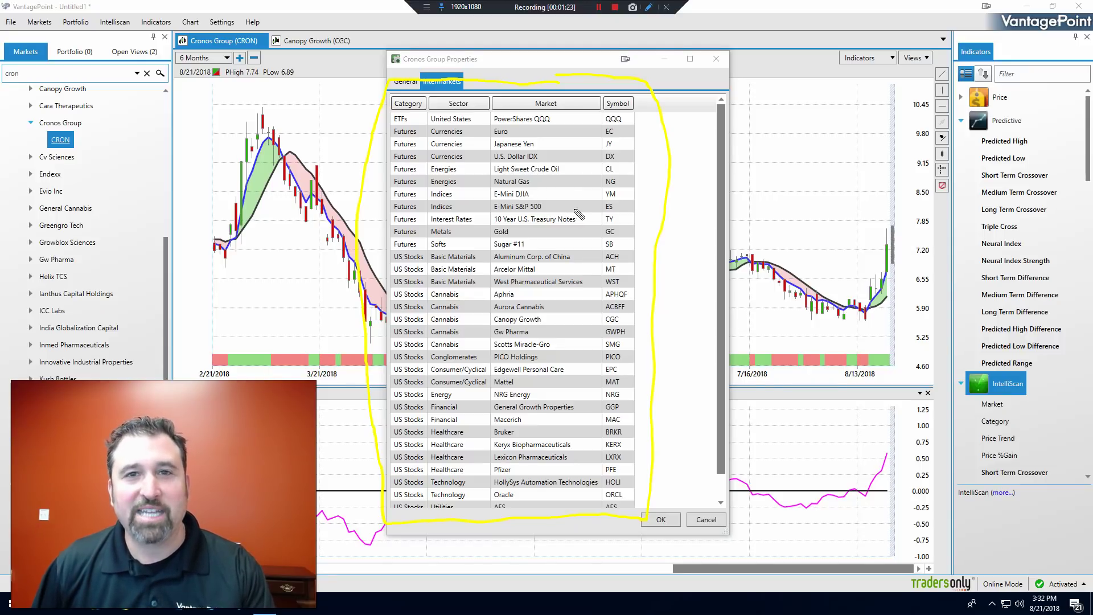
key(Escape)
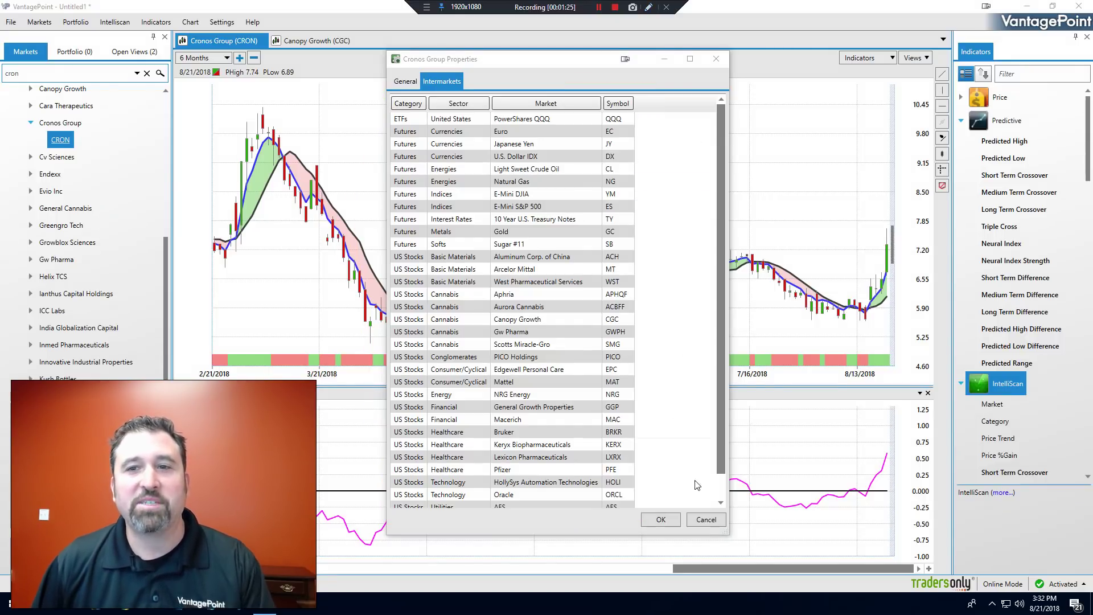
click(715, 519)
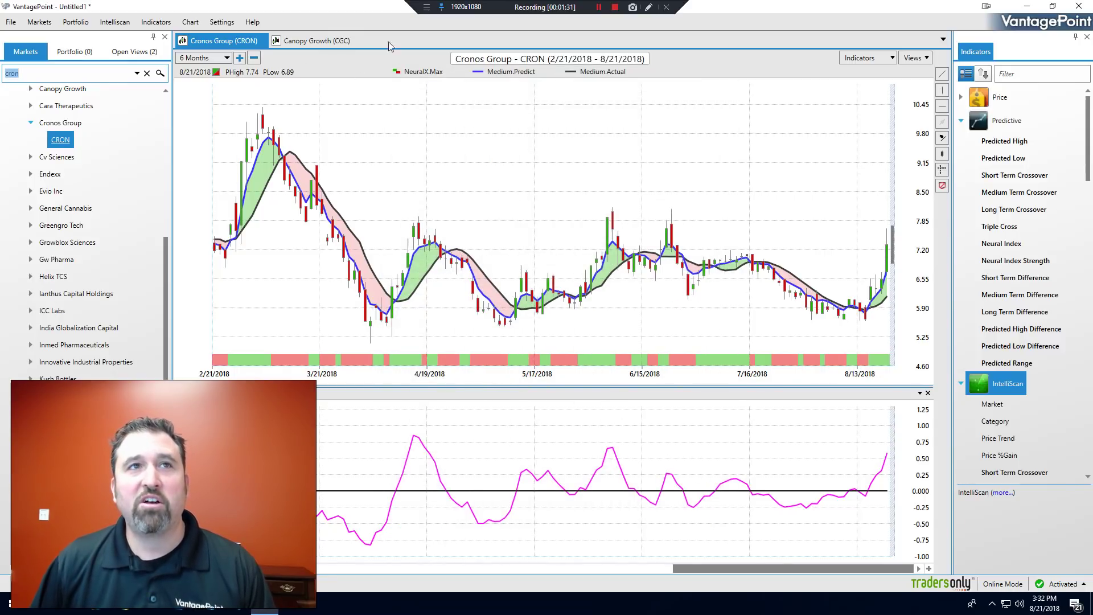
click(648, 7)
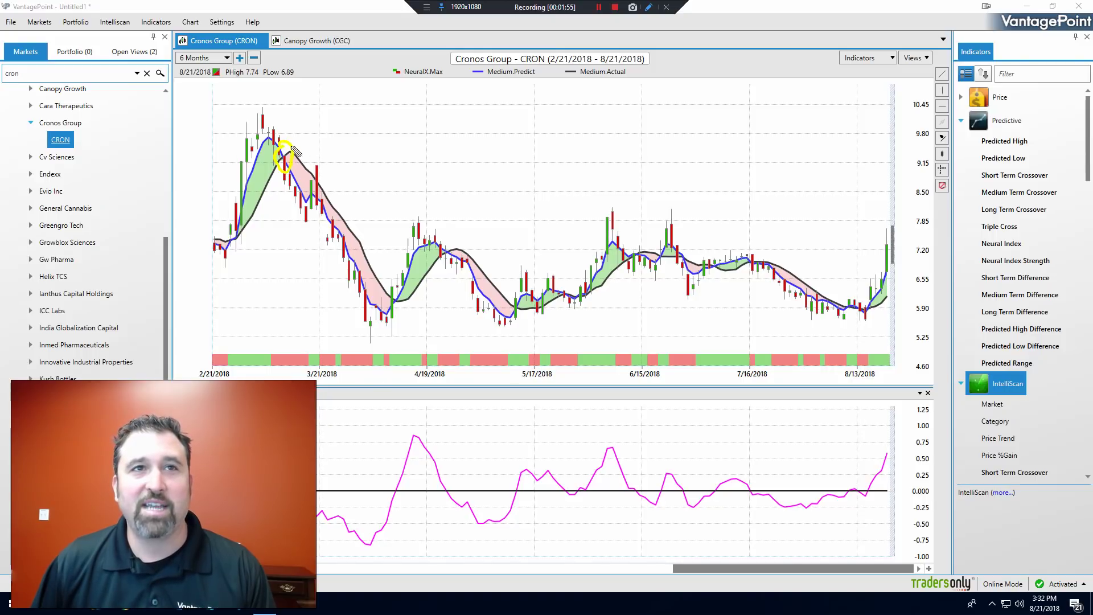
drag(313, 150, 397, 227)
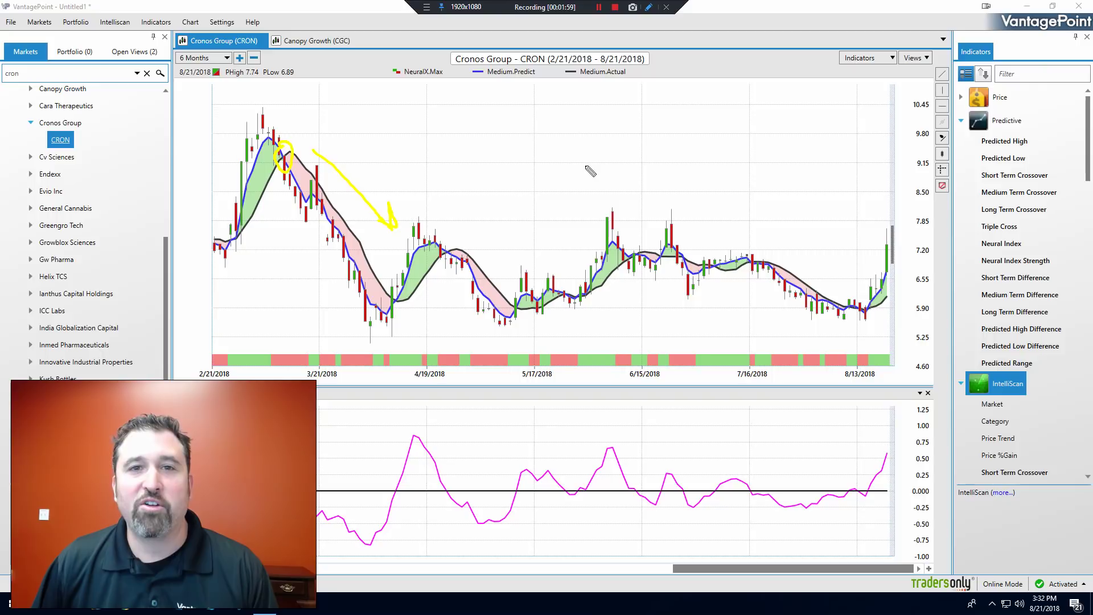
click(666, 8)
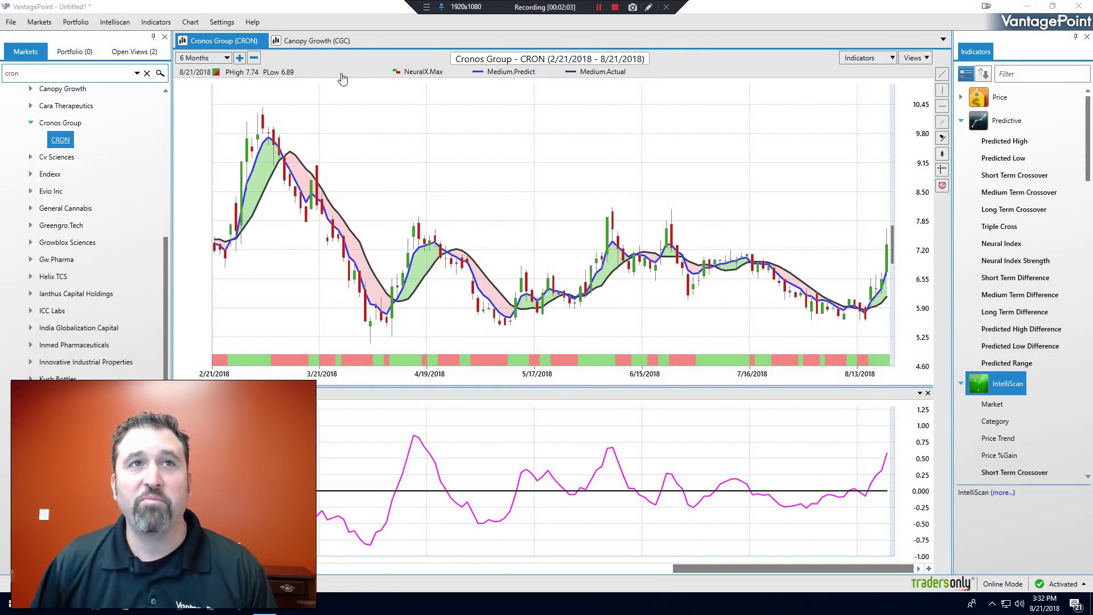
click(239, 57)
click(239, 58)
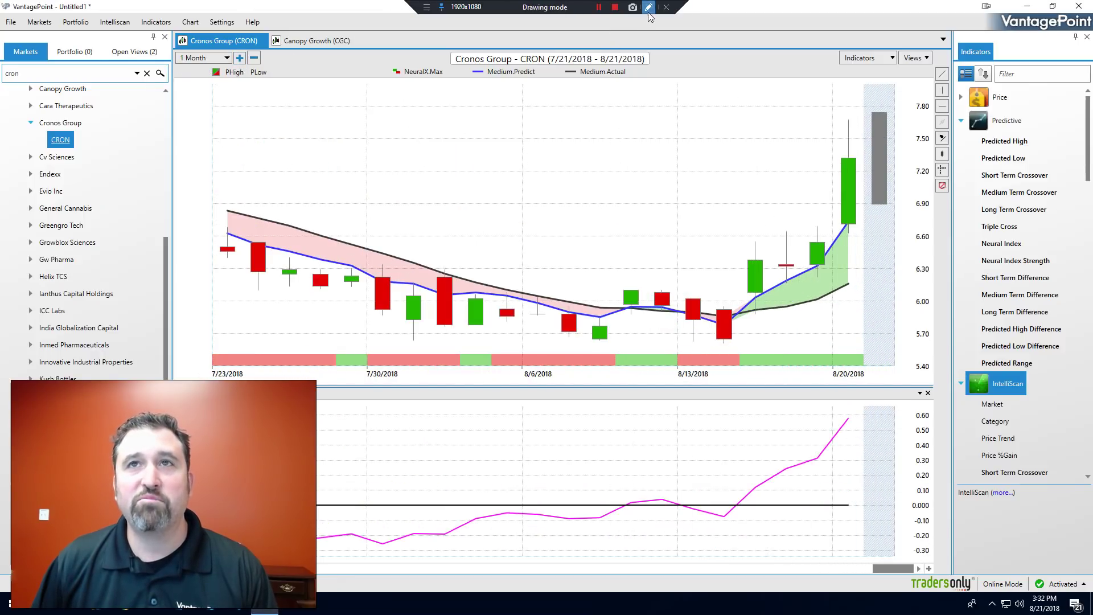
drag(303, 159, 629, 243)
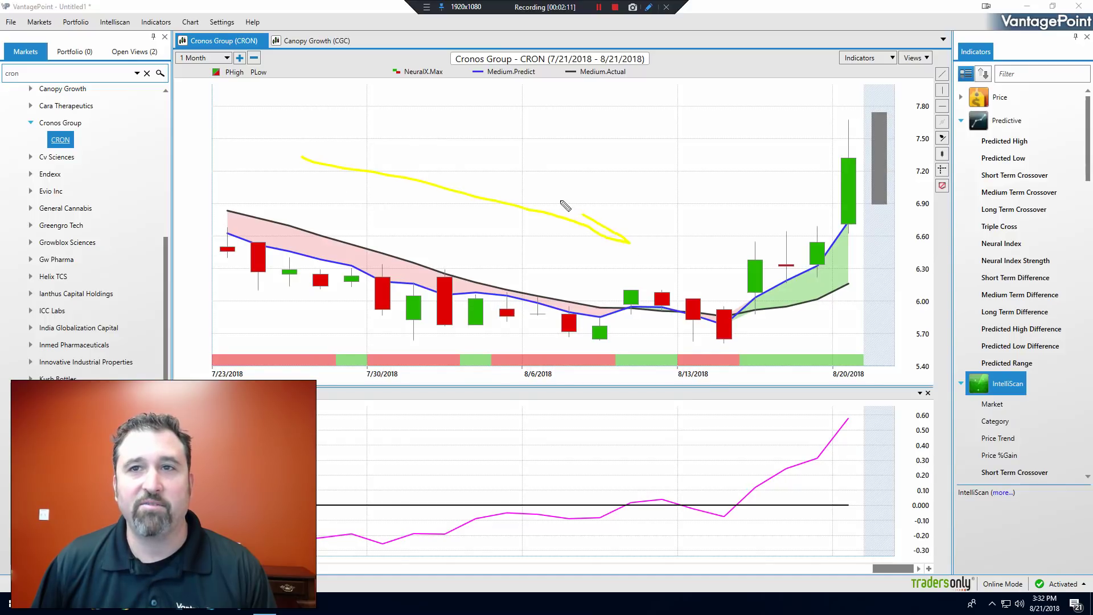
mouse_move(561, 201)
mouse_down()
mouse_move(629, 245)
mouse_move(585, 255)
mouse_up()
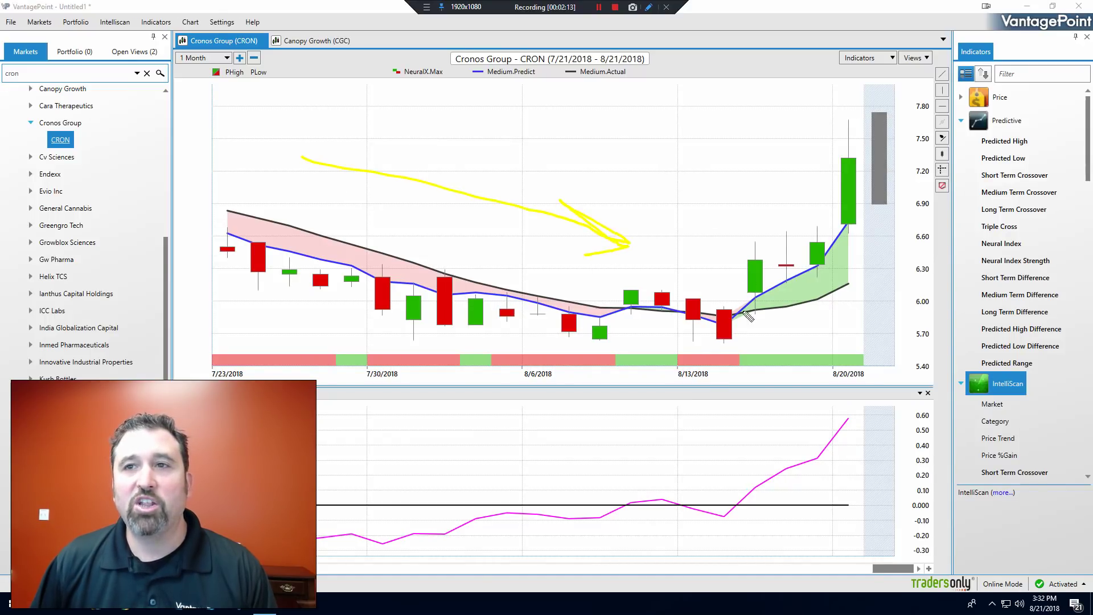
drag(727, 336, 737, 300)
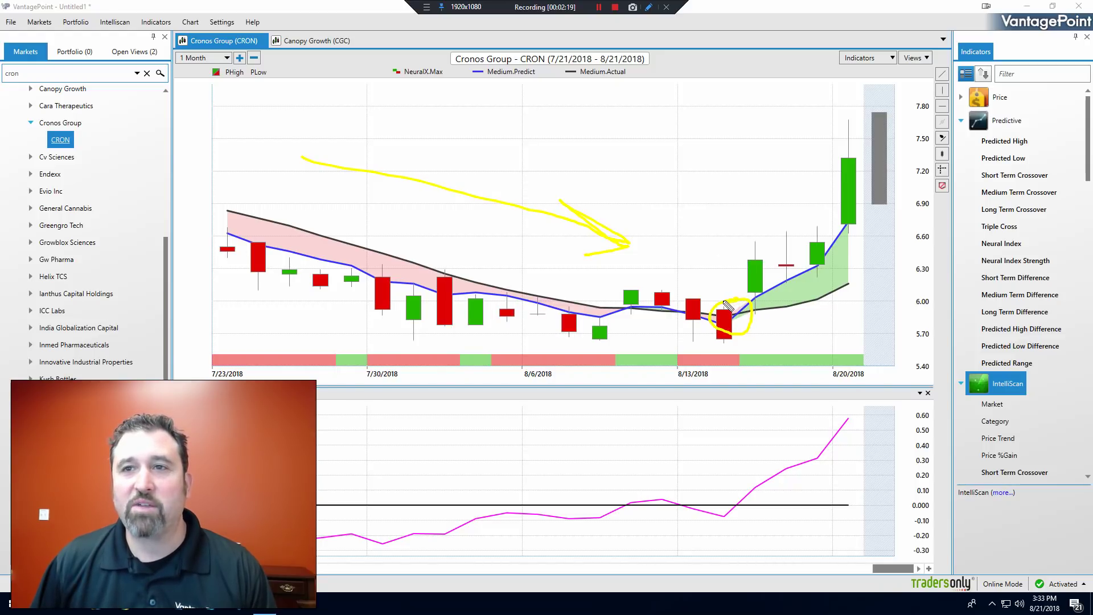
key(Escape)
click(648, 7)
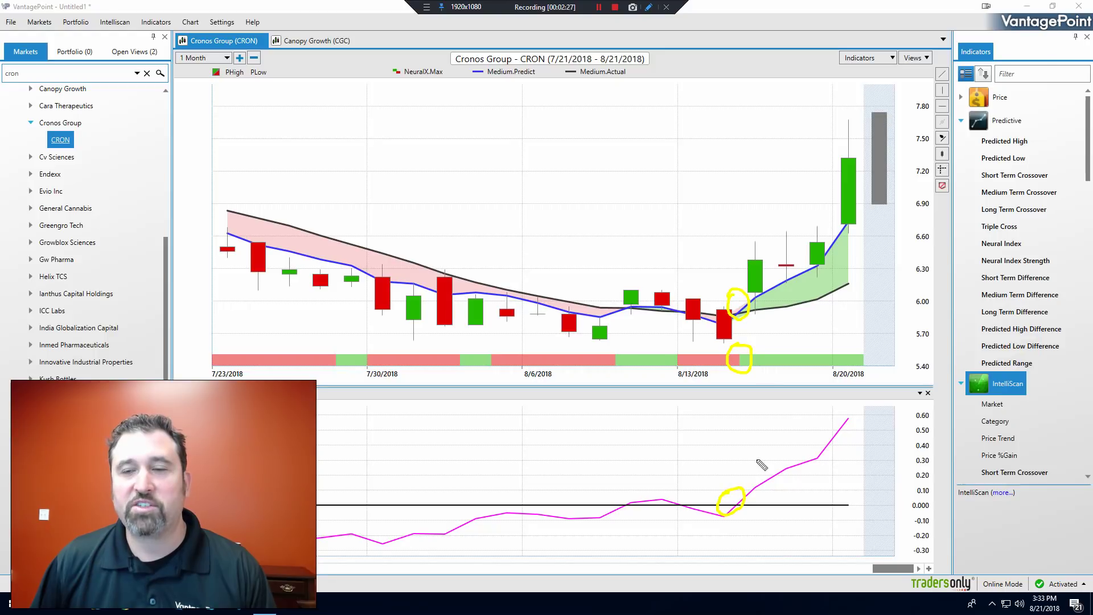
drag(768, 317, 825, 301)
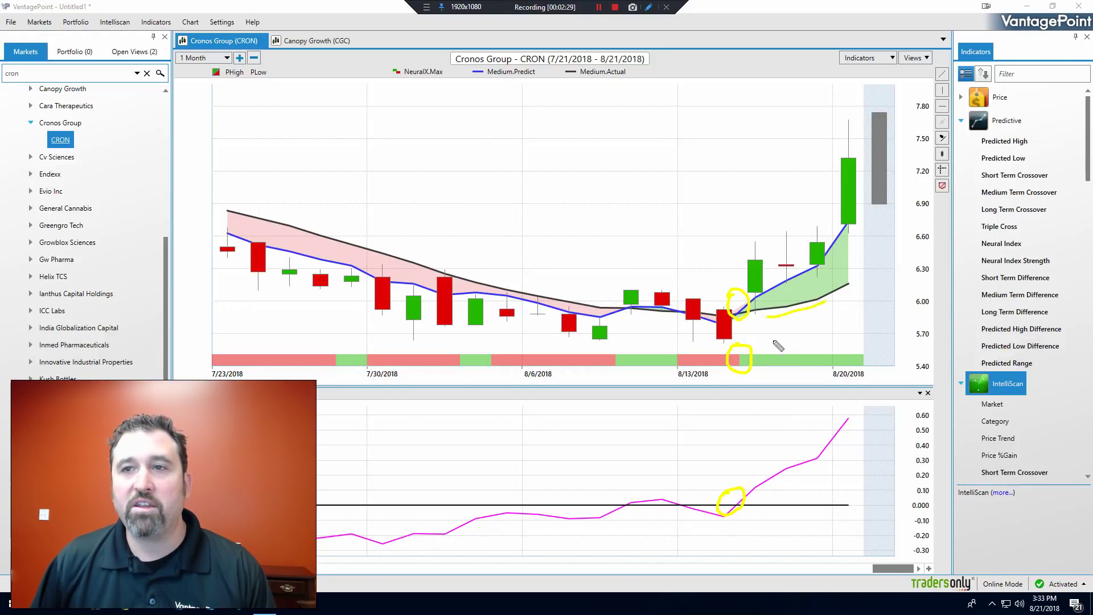
drag(748, 472, 792, 446)
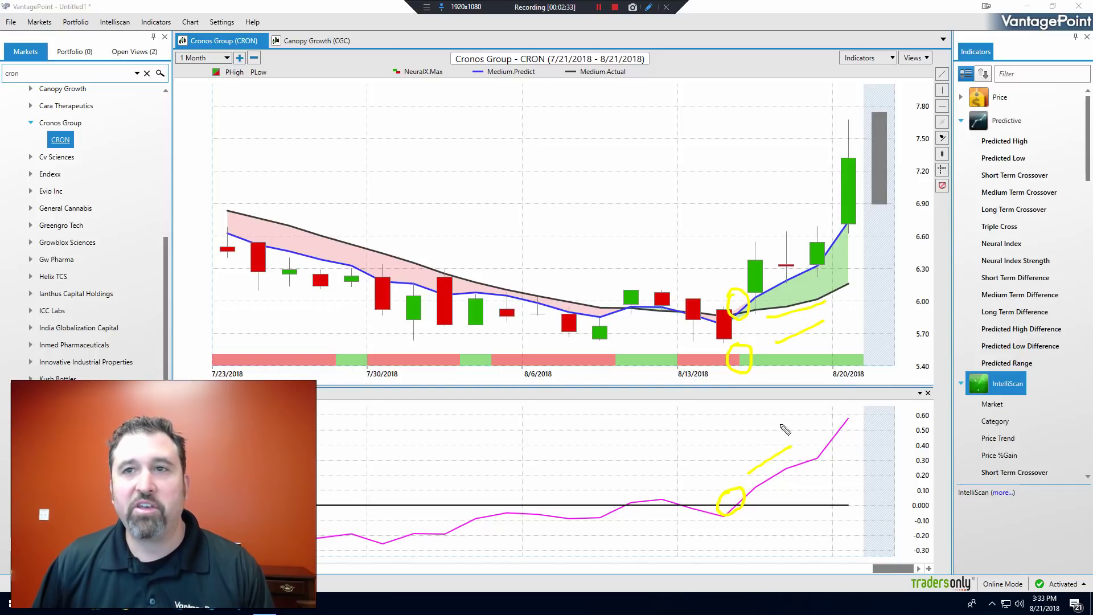
key(Escape)
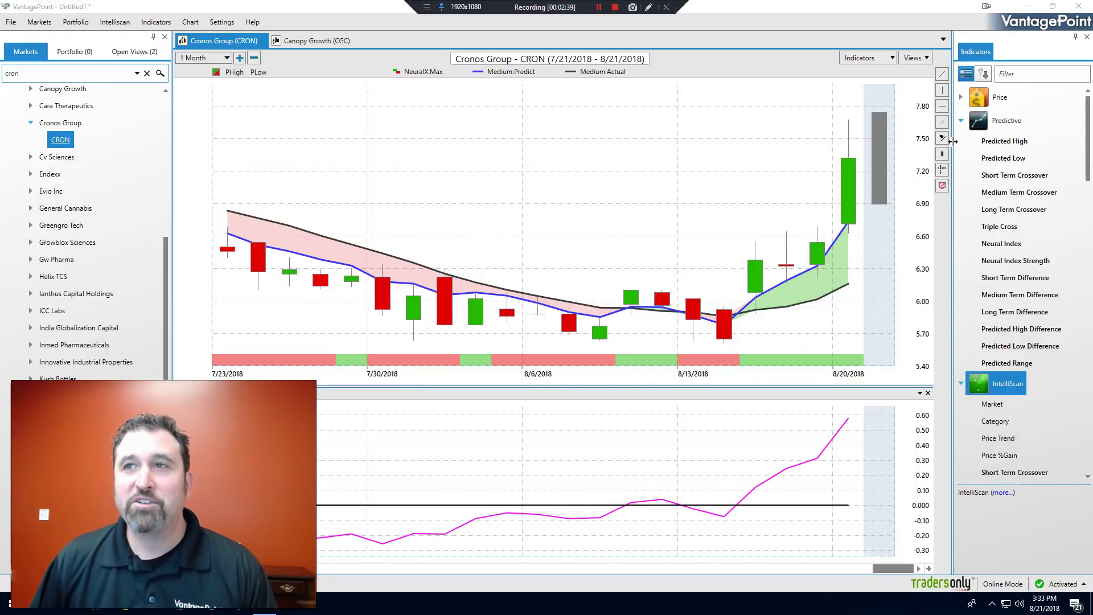
Draw a CRON trend line from the 8/16 crossover candle to the last bar, showing its gain.
click(942, 76)
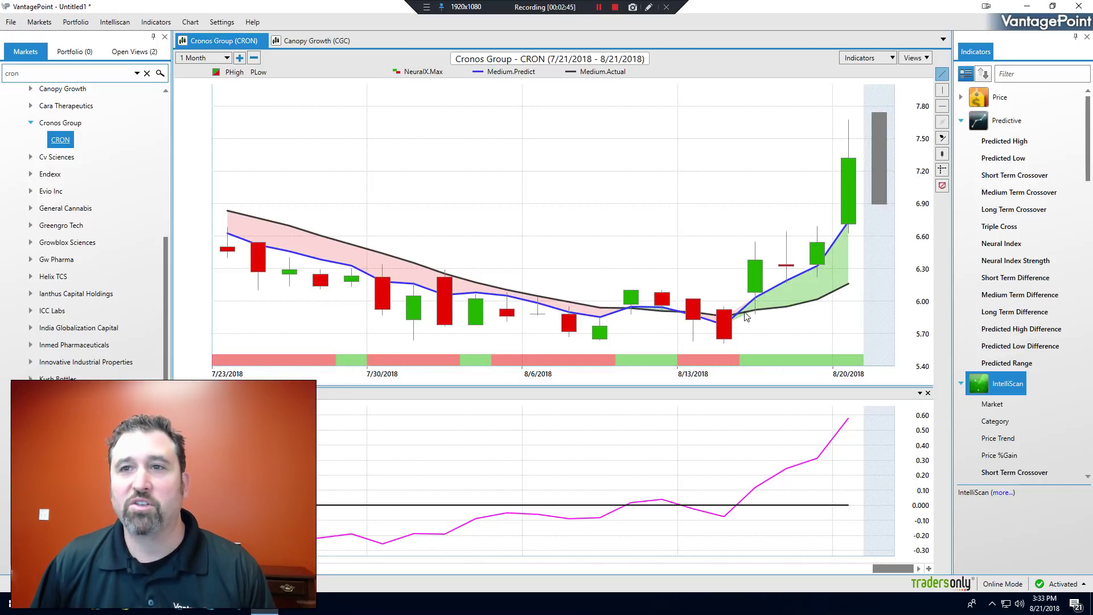
drag(836, 260, 849, 165)
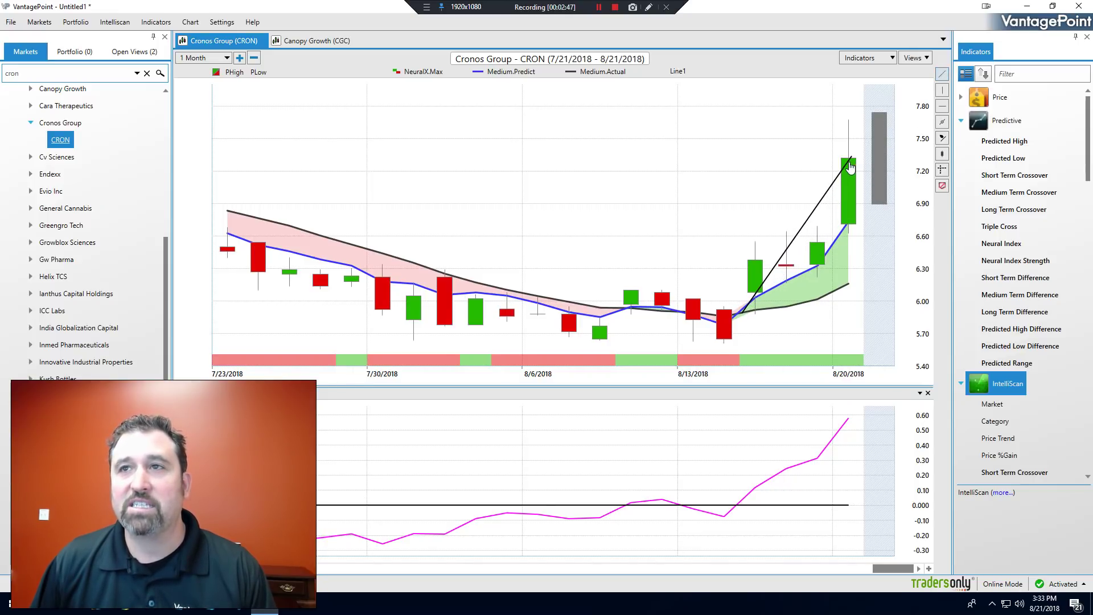
right_click(847, 166)
click(888, 169)
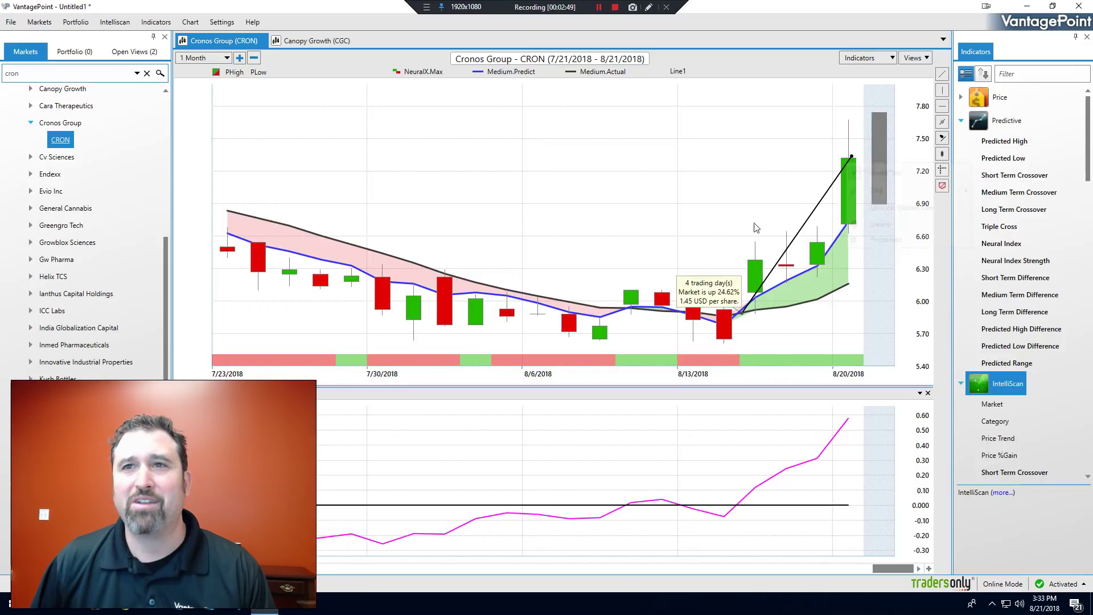
Circle the 24.62% four-day gain readout, then clear the highlight.
click(649, 7)
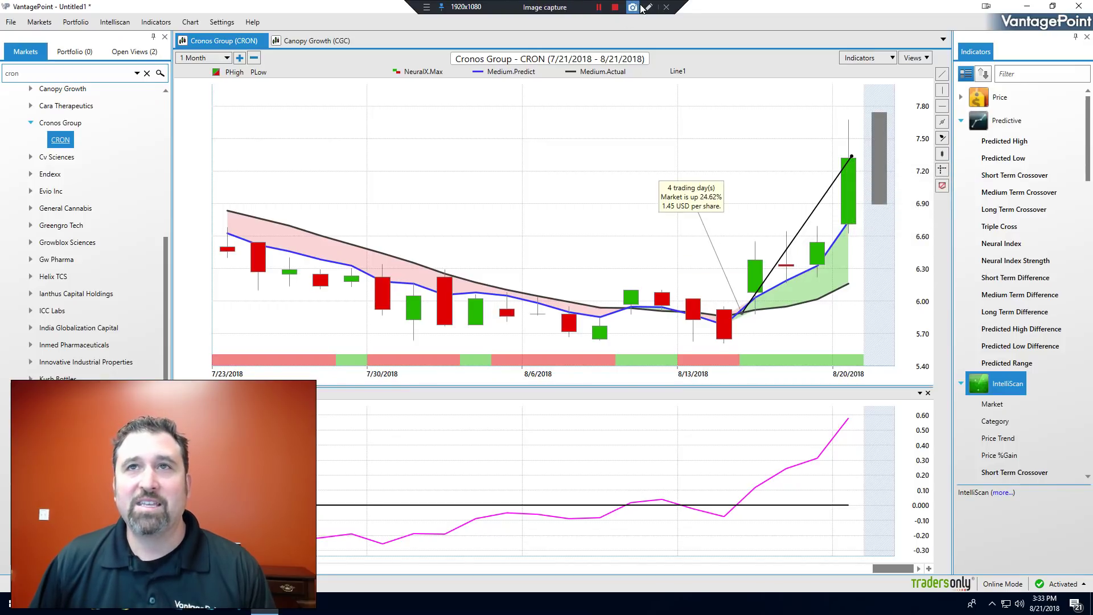
drag(659, 144, 701, 139)
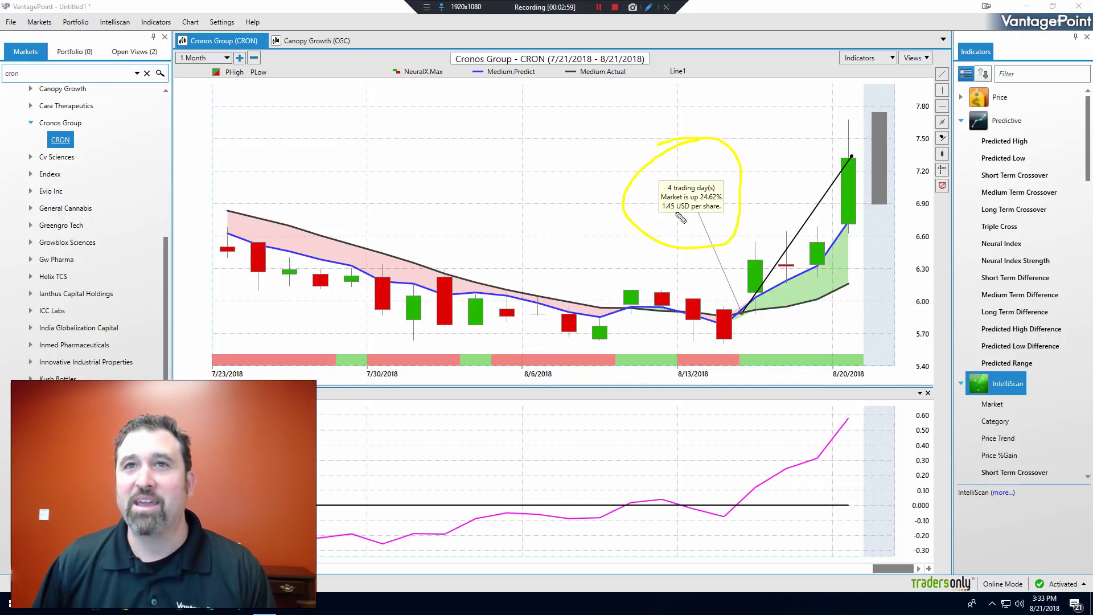
key(Escape)
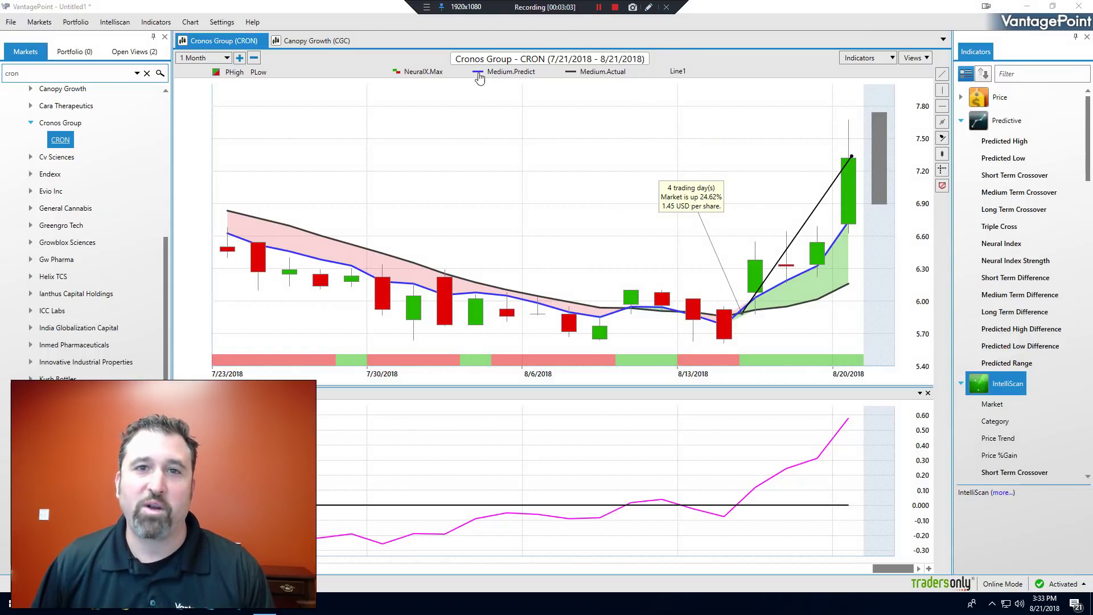
click(312, 39)
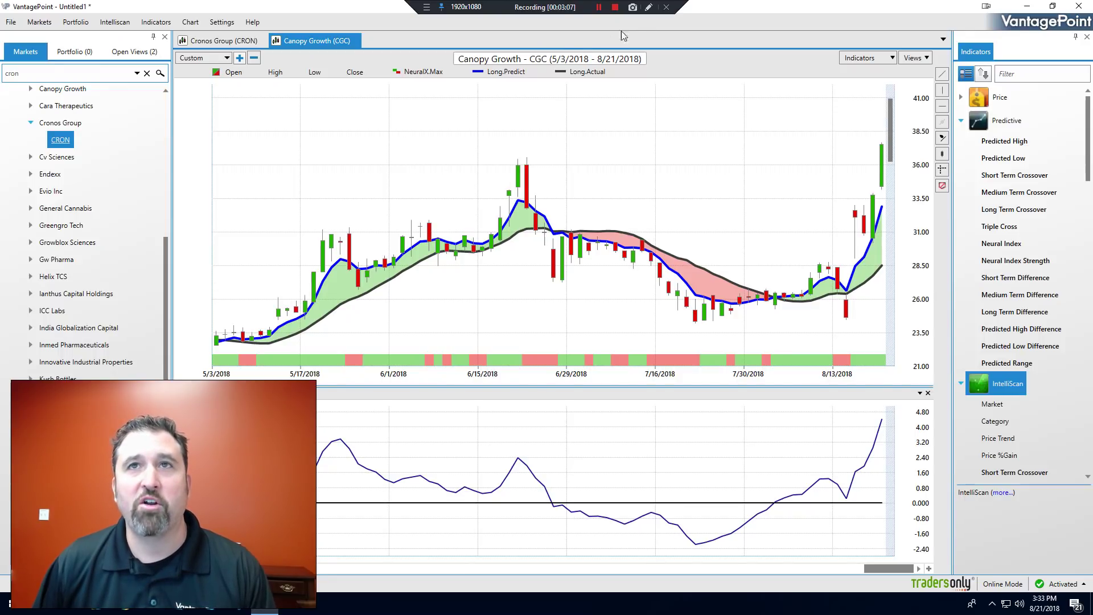
Trace the CGC predicted line's early uptrend, red-band decline and post-crossover rise, then clear the marks.
click(649, 6)
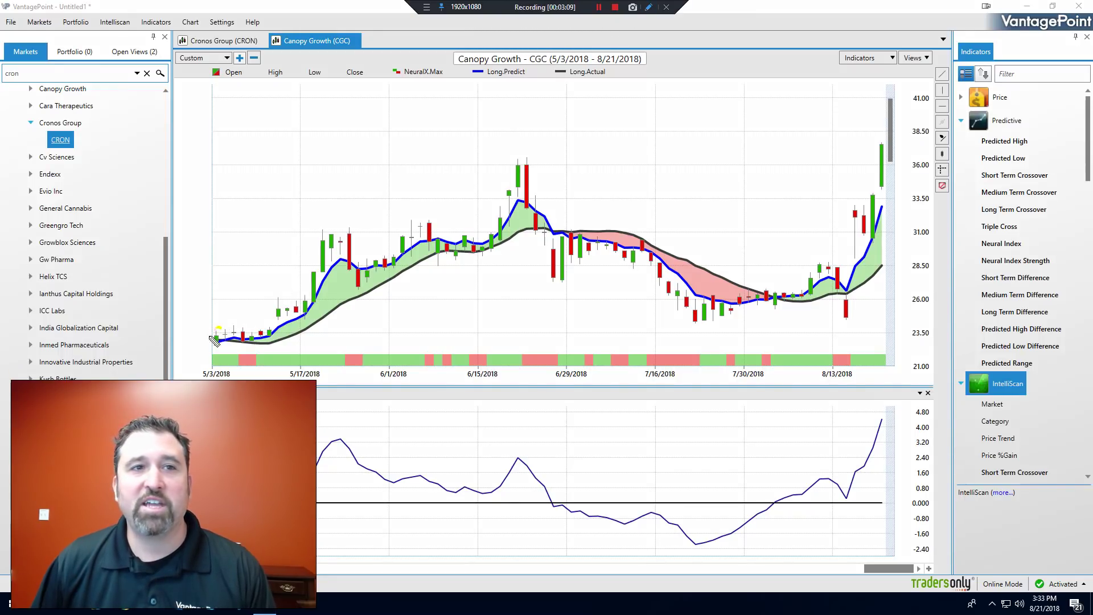
mouse_move(227, 322)
mouse_down()
mouse_move(470, 183)
mouse_move(439, 186)
mouse_up()
key(Escape)
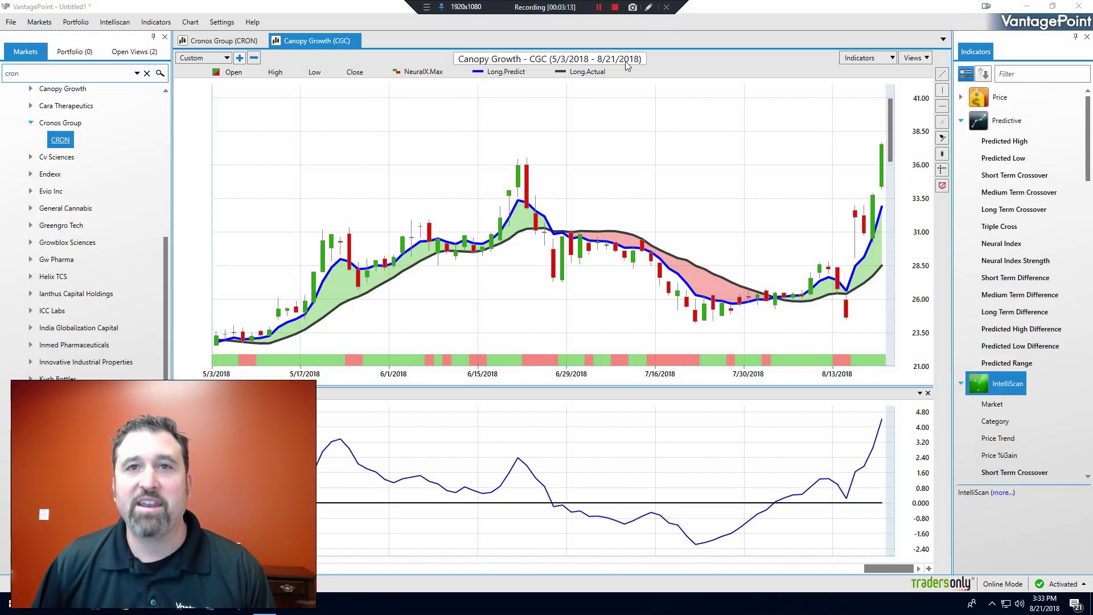
click(649, 8)
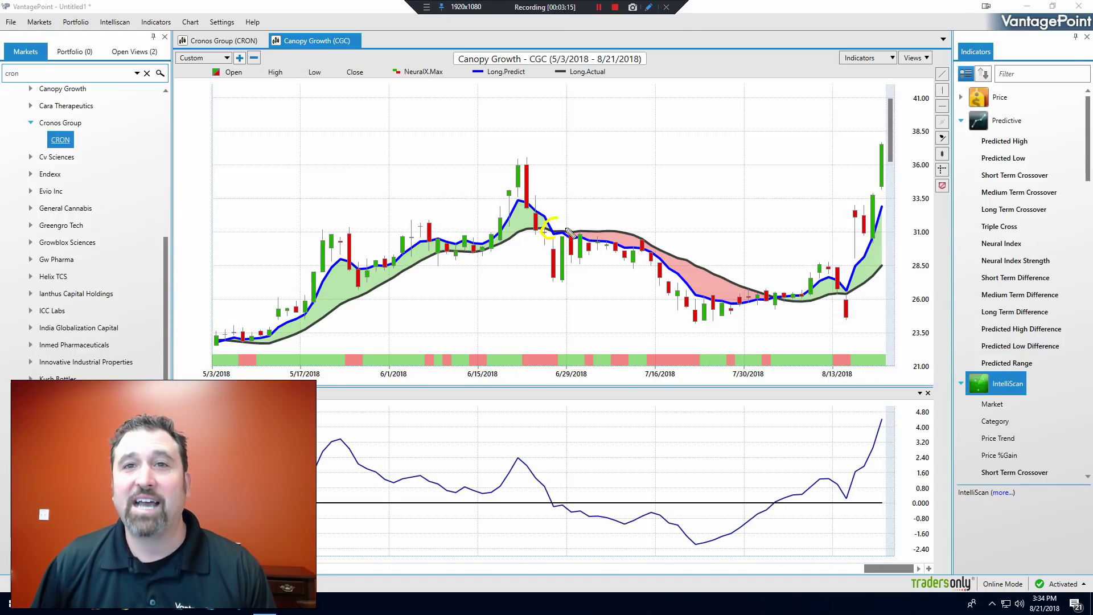
drag(553, 209, 784, 266)
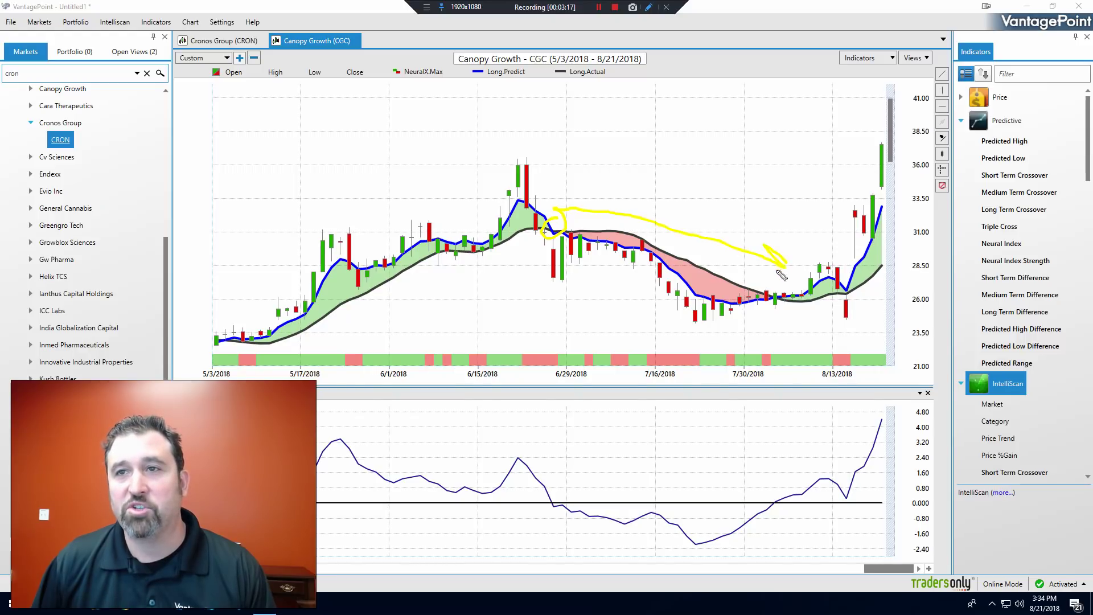
click(665, 8)
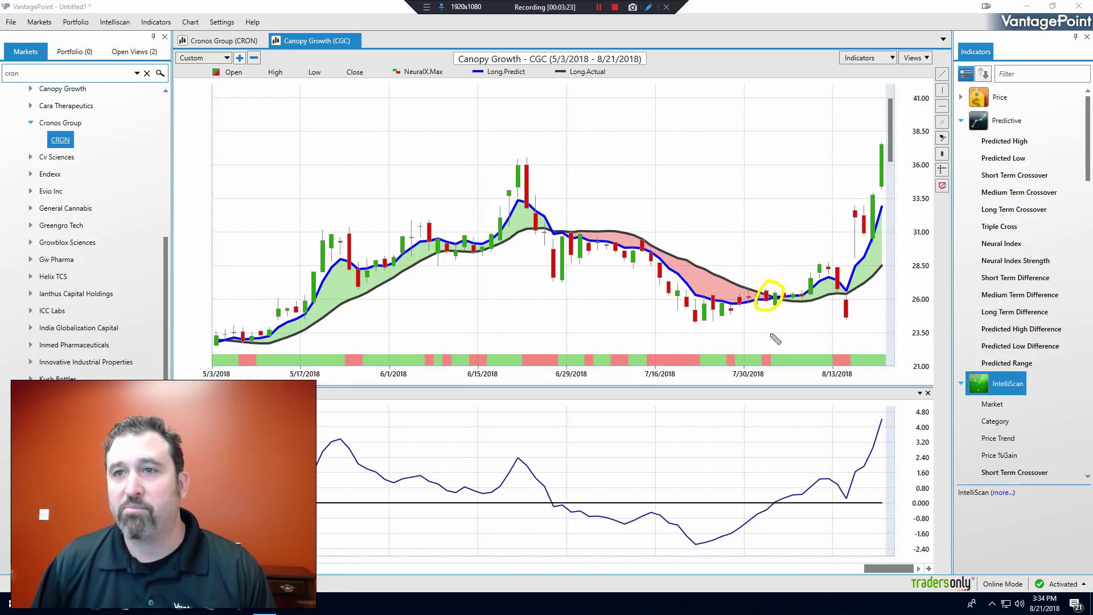
drag(774, 342, 763, 357)
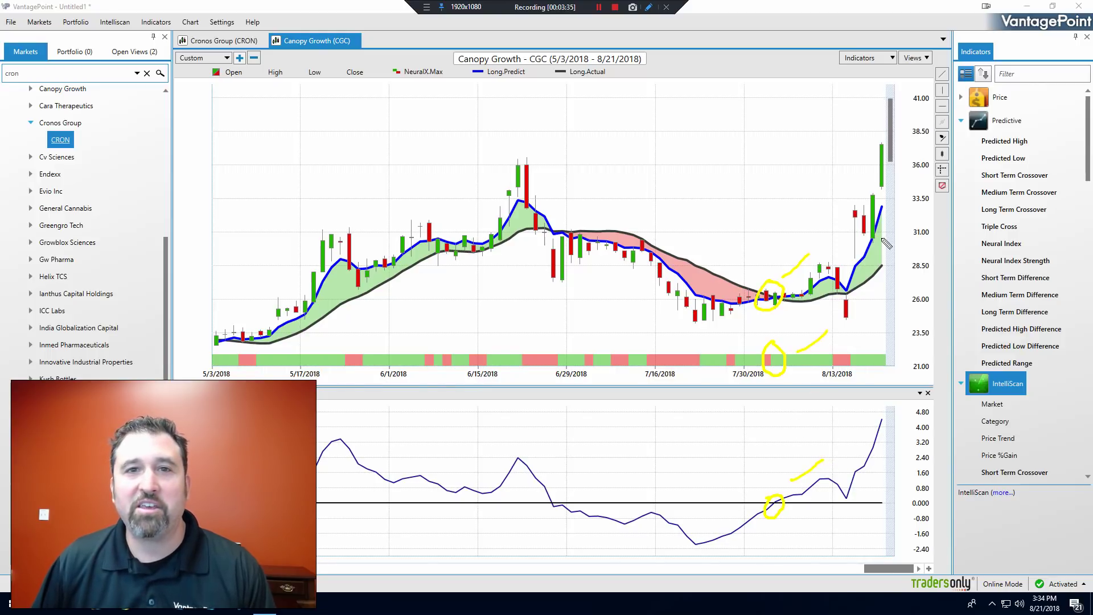
key(Escape)
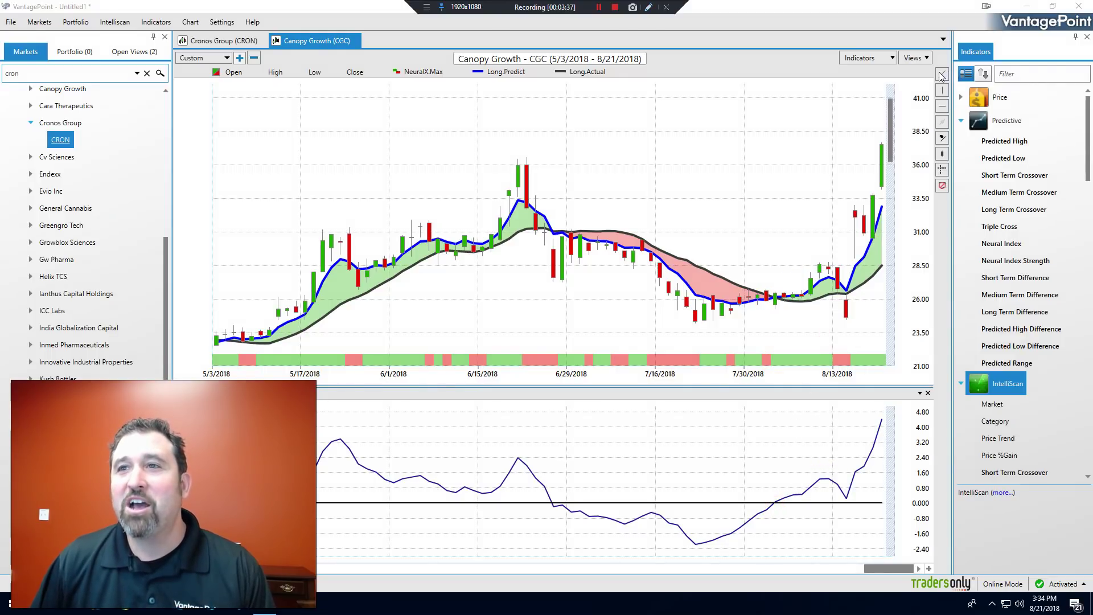
Draw a CGC trend line from the early-August crossover to the last bar and circle its 43.34% gain.
drag(793, 295, 883, 147)
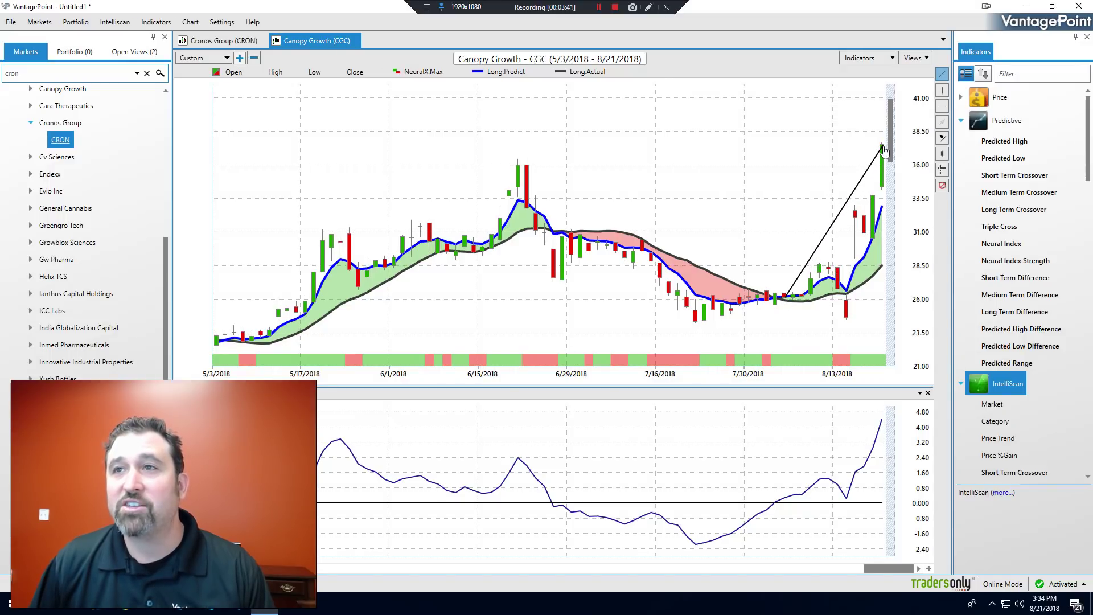
right_click(884, 149)
mouse_move(837, 222)
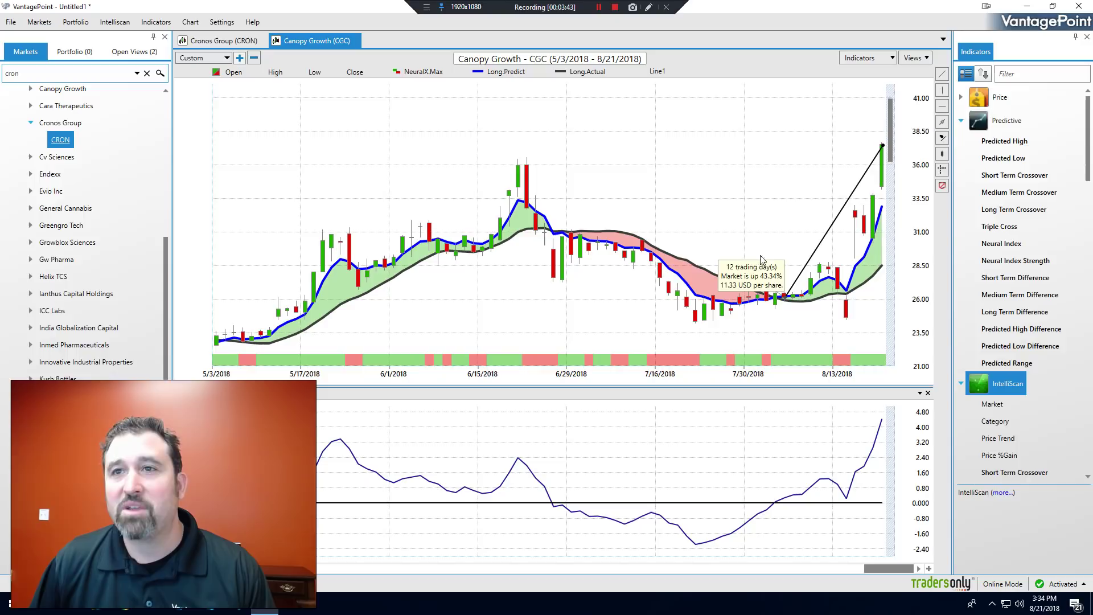
click(649, 7)
drag(740, 117, 712, 133)
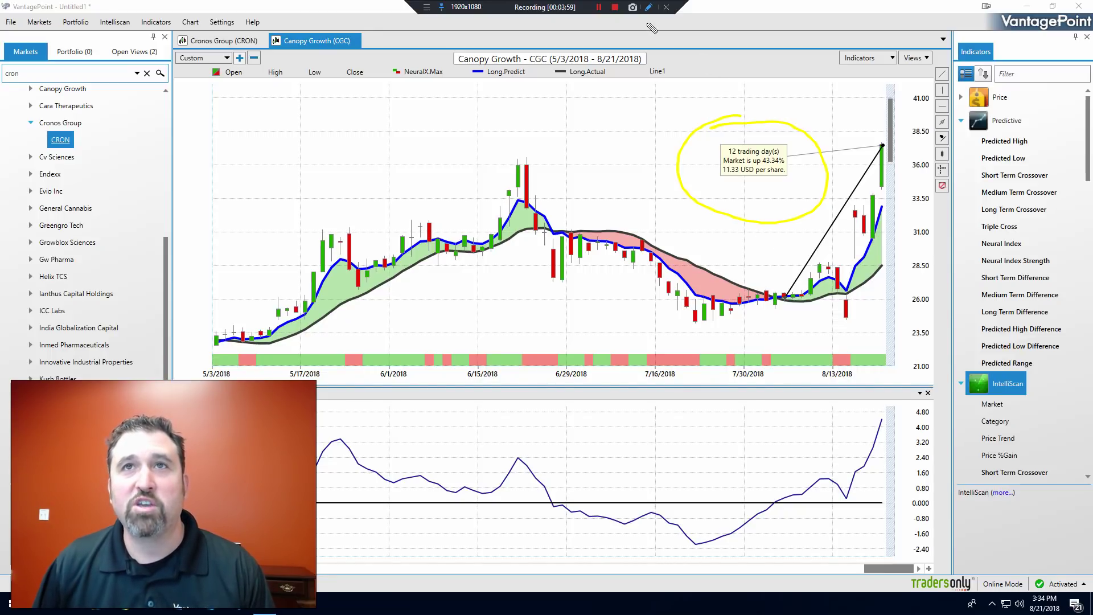
right_click(646, 54)
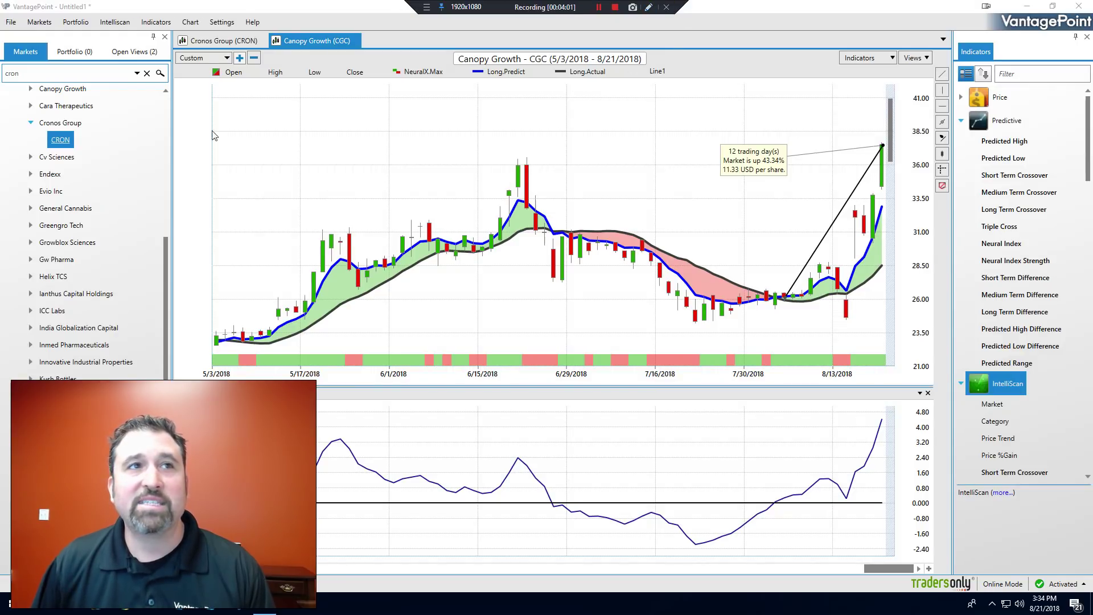
Re-expand US Stocks > Cannabis and browse the list down to Mentor Capital and Organigram Hldgs.
drag(167, 245, 185, 127)
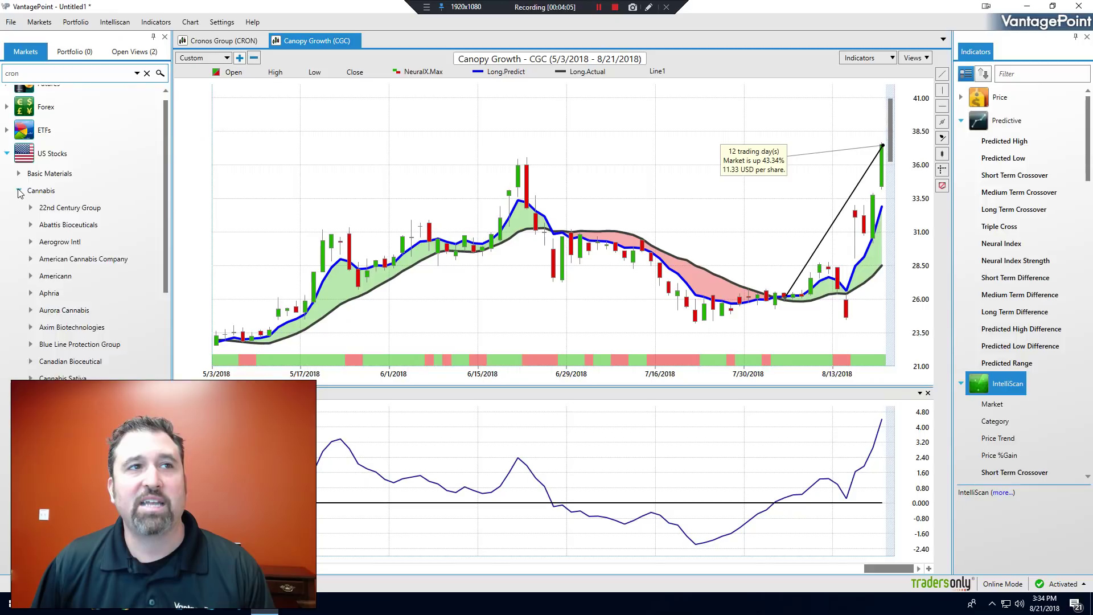
click(20, 191)
click(19, 204)
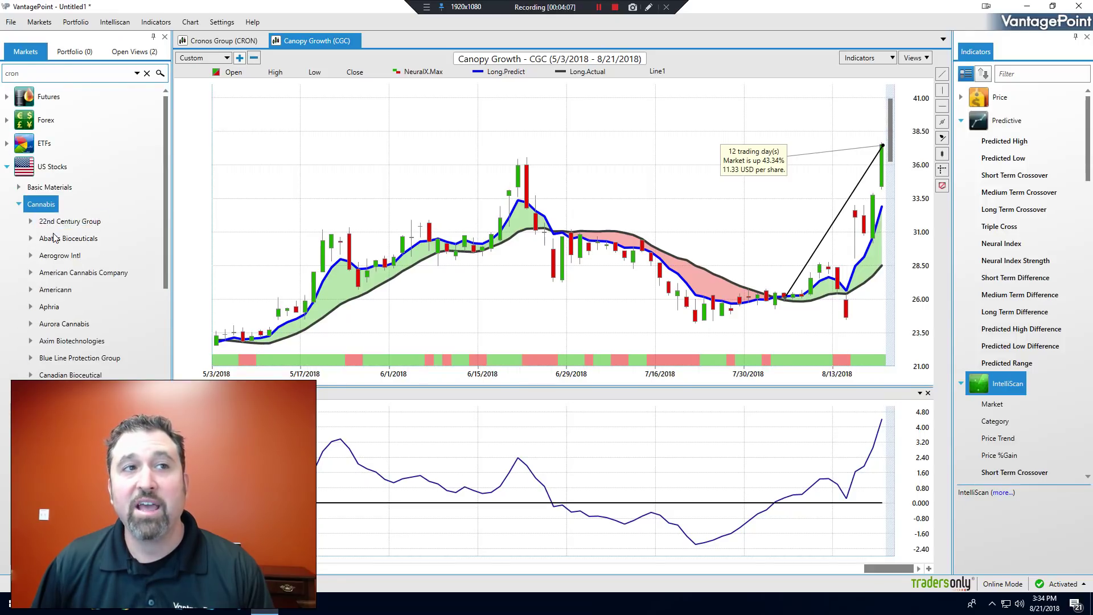
scroll(68, 228, down, 5)
scroll(69, 228, down, 1)
double_click(67, 222)
scroll(67, 228, down, 1)
scroll(68, 228, down, 2)
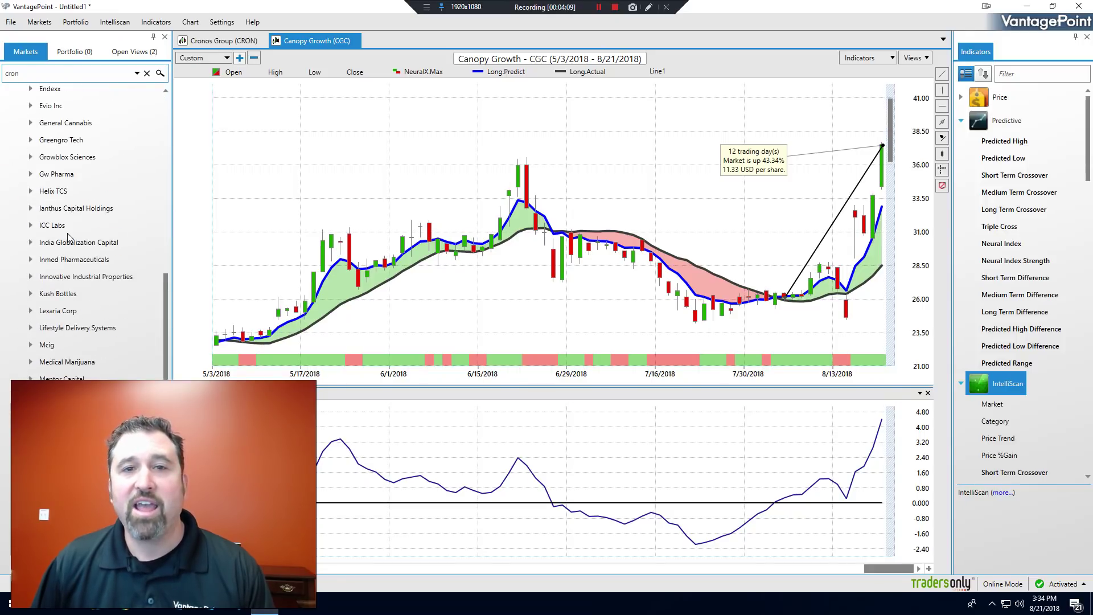
scroll(68, 233, down, 1)
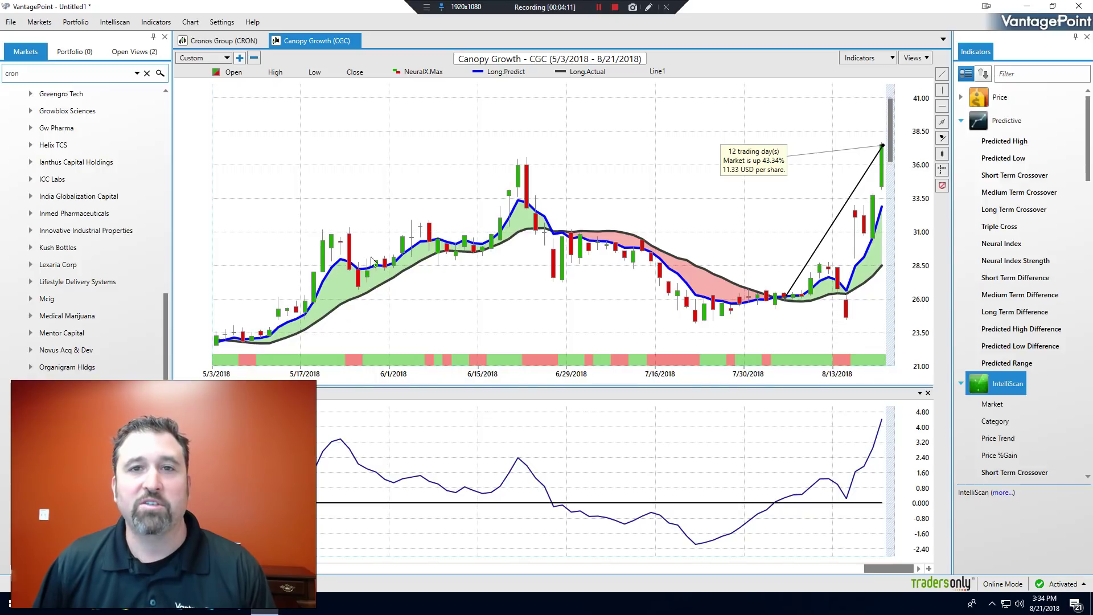